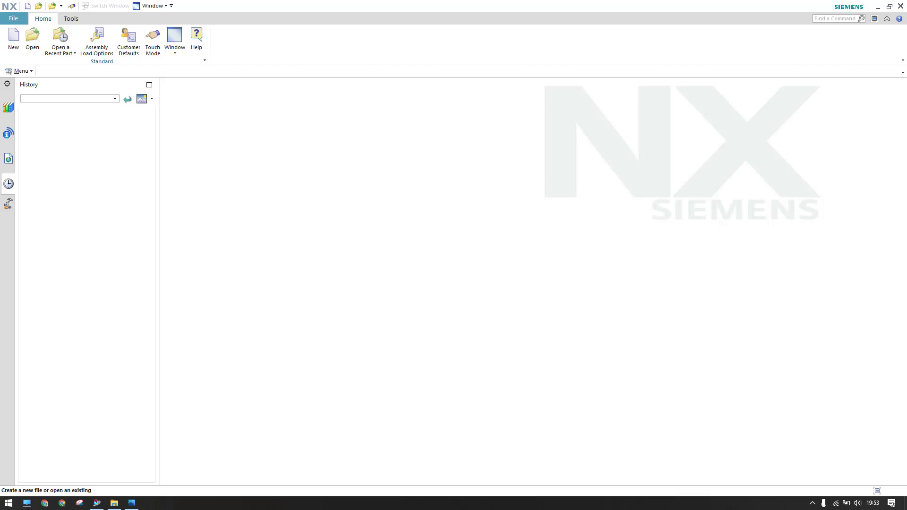
- Bring up the 12.JPG isometric bracket drawing in Photos over the NX start screen
left_click(132, 502)
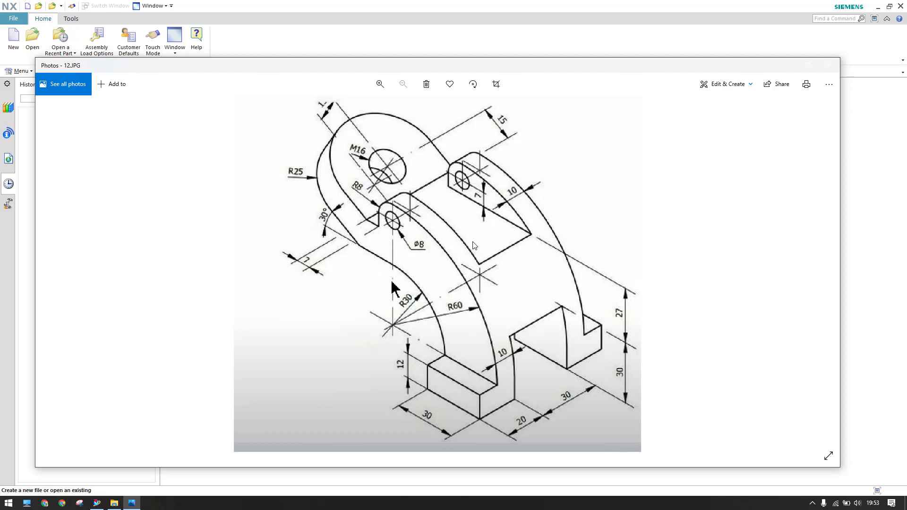
- Create a new millimetre Model part, model2.prt, in NX
left_click(392, 45)
left_click(13, 37)
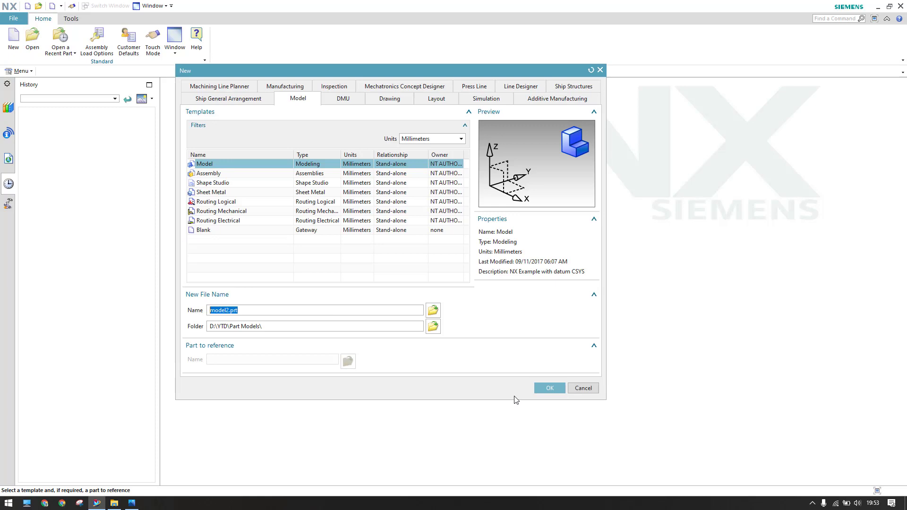
left_click(550, 389)
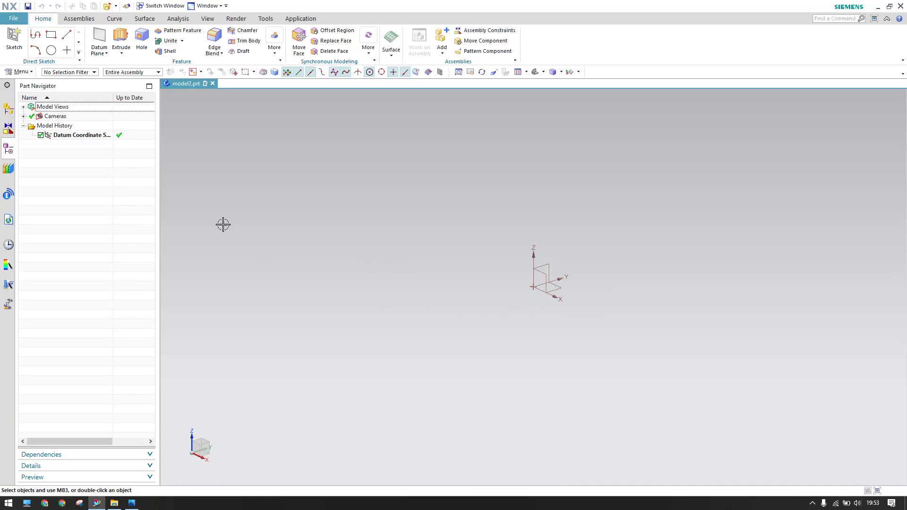
- Start a sketch on the XZ plane, then bring the reference drawing back up
left_click(13, 38)
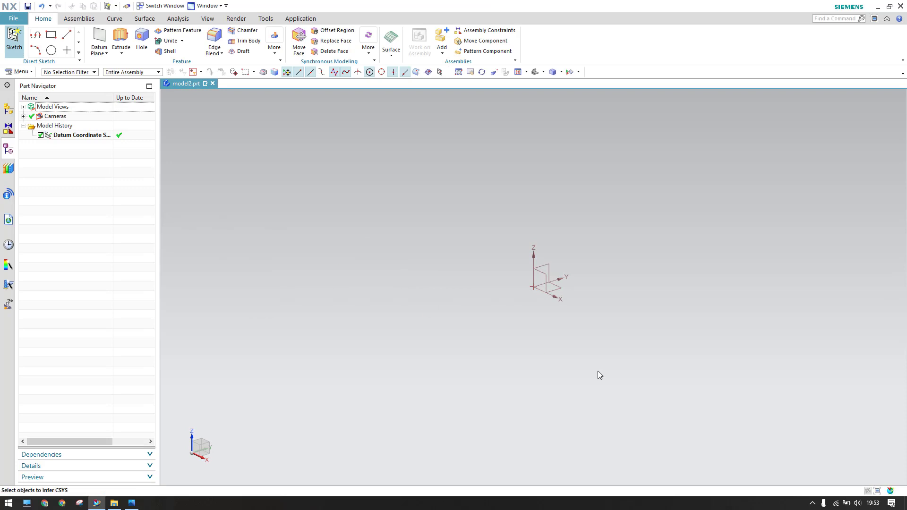
left_click(544, 275)
middle_click(358, 283)
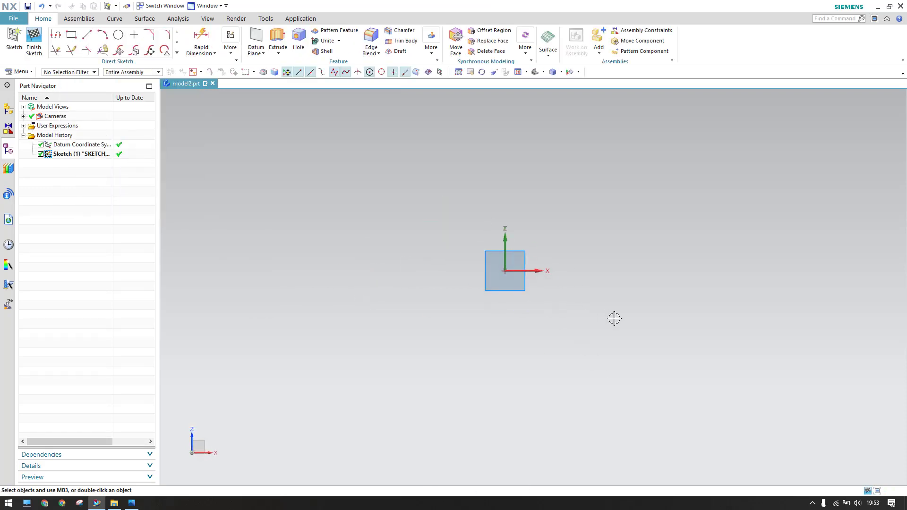
left_click(131, 502)
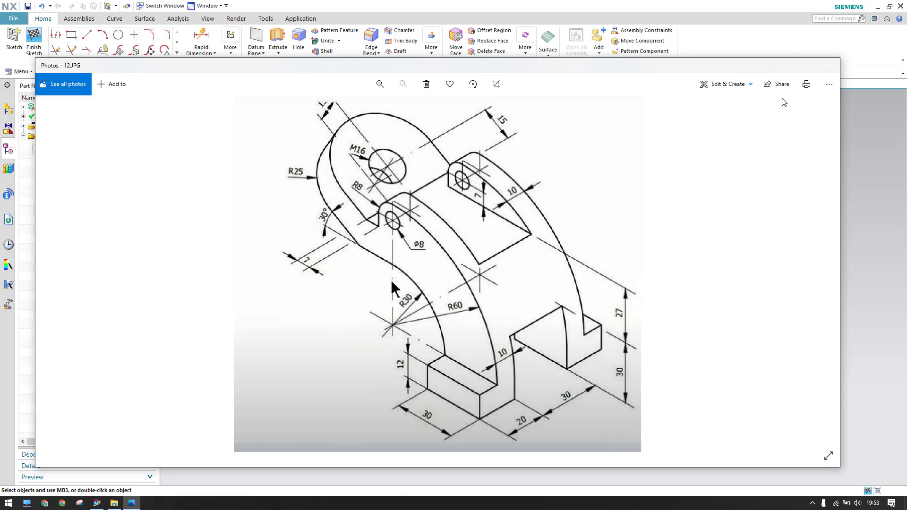
- Draw a rectangle from the origin to a corner up and left, then recheck the drawing
left_click(879, 132)
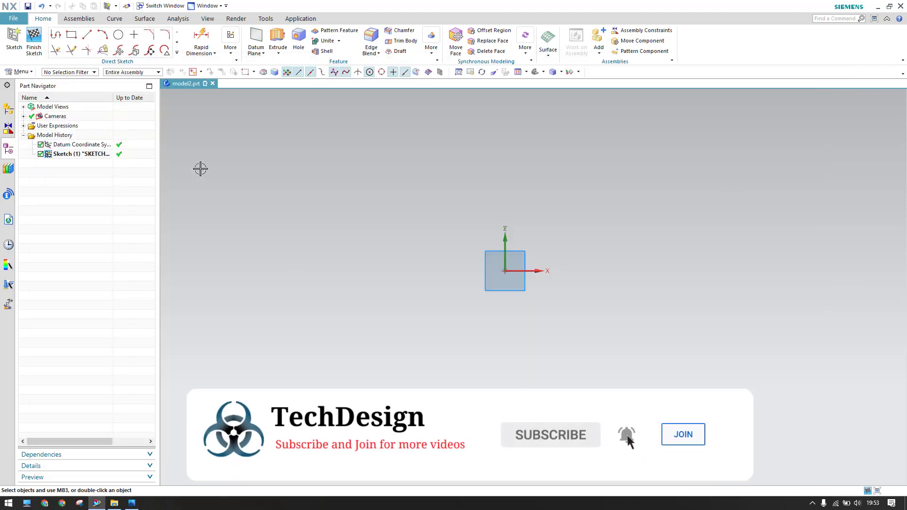
left_click(72, 34)
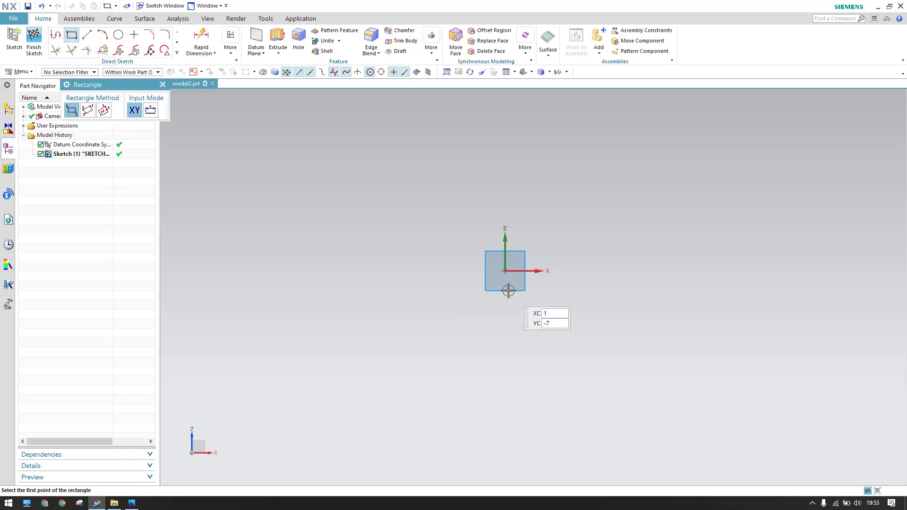
left_click(506, 272)
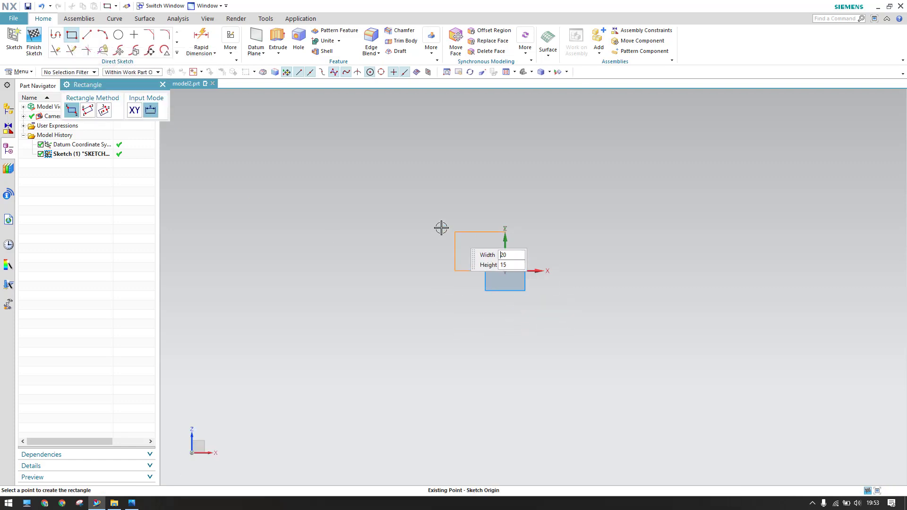
left_click(360, 227)
key("Escape")
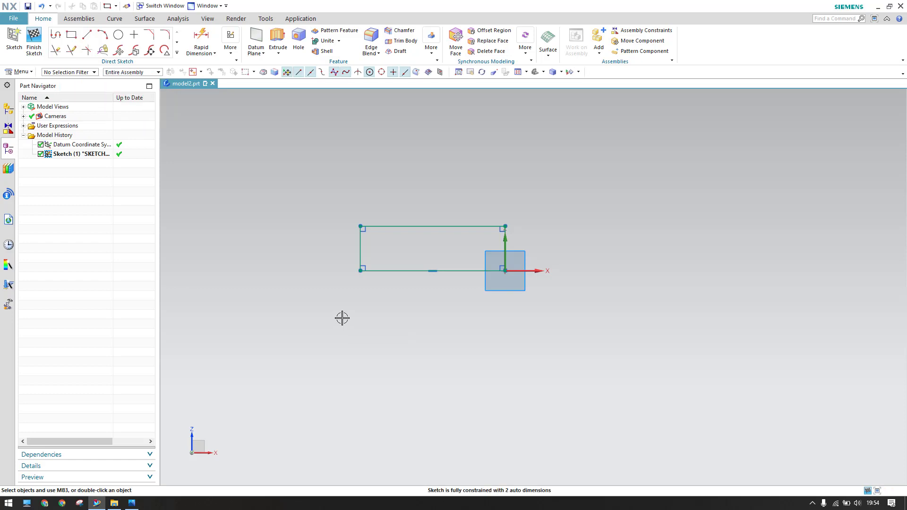
key("d")
left_click(132, 502)
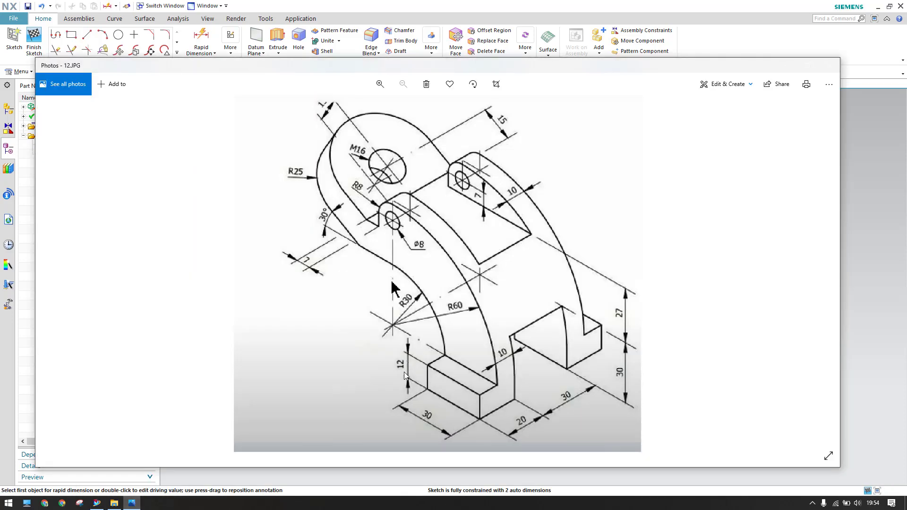
- Dimension the rectangle's bottom edge to a 30 mm width
left_click(808, 65)
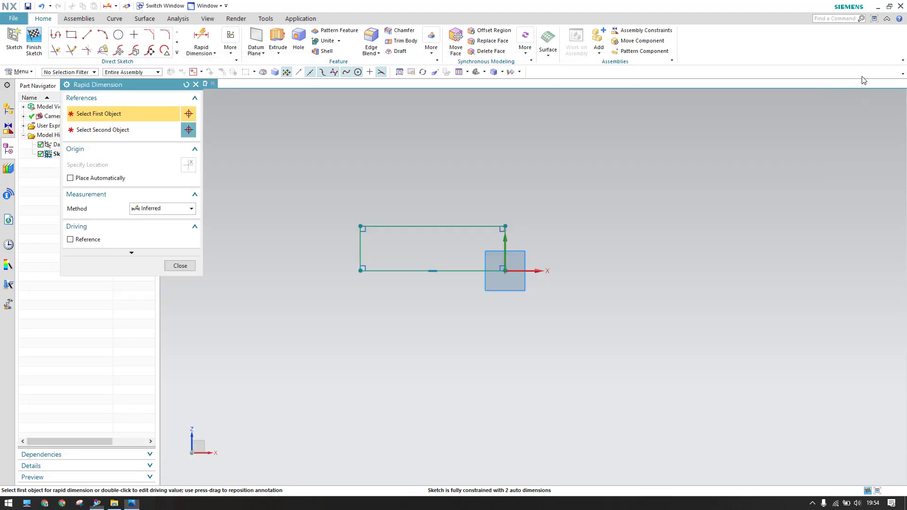
left_click(403, 271)
left_click(393, 319)
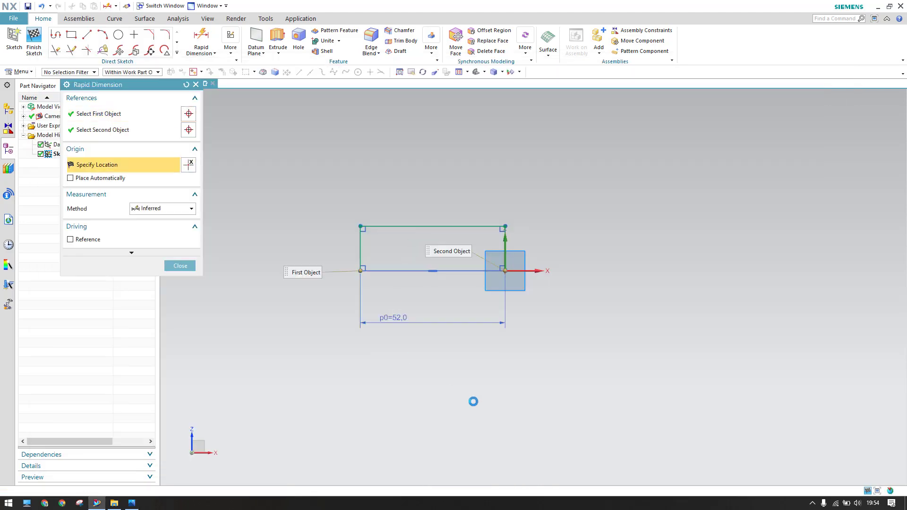
type("30")
key("Return")
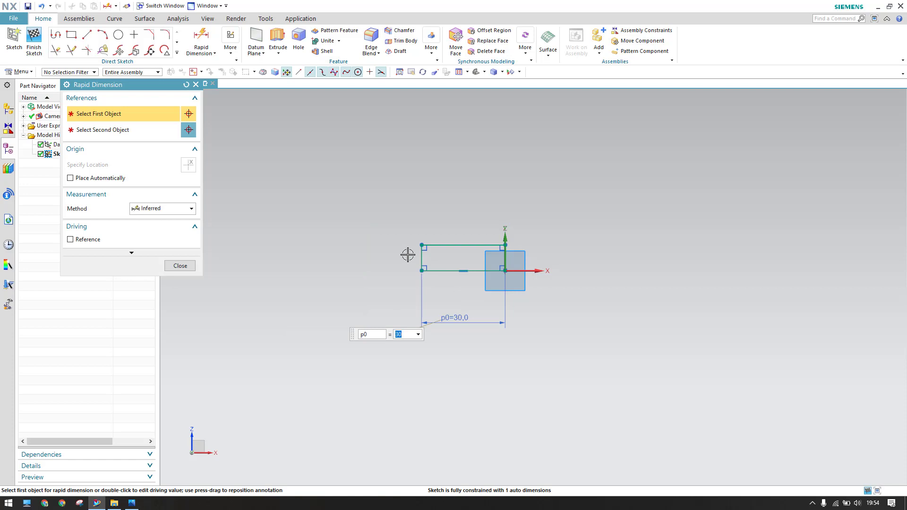
- Dimension the left edge to a 12 mm height, then compare with the reference drawing
scroll(415, 255, "up", 2)
left_click(424, 252)
left_click(391, 277)
type("12")
key("Return")
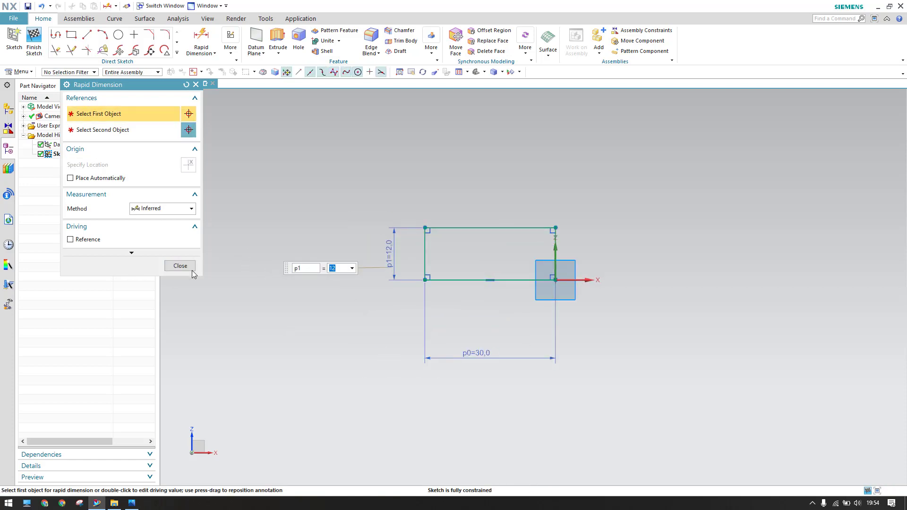
left_click(180, 265)
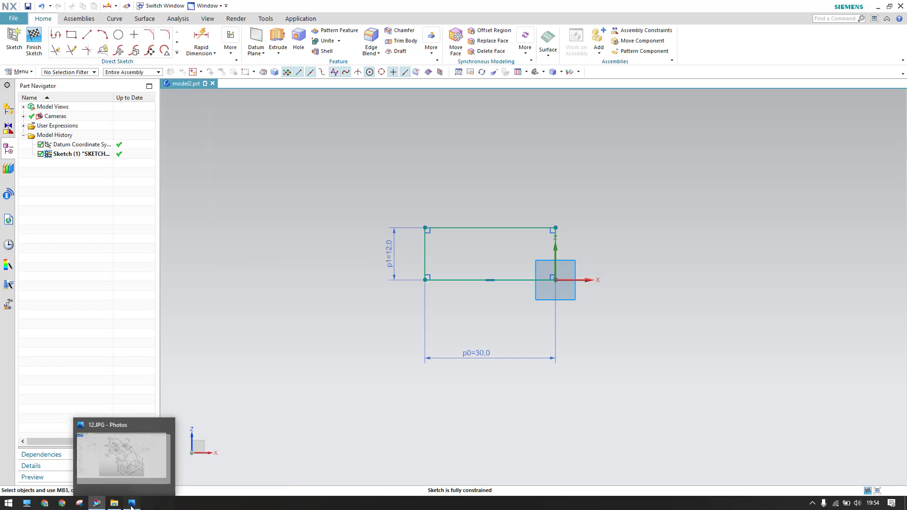
left_click(132, 502)
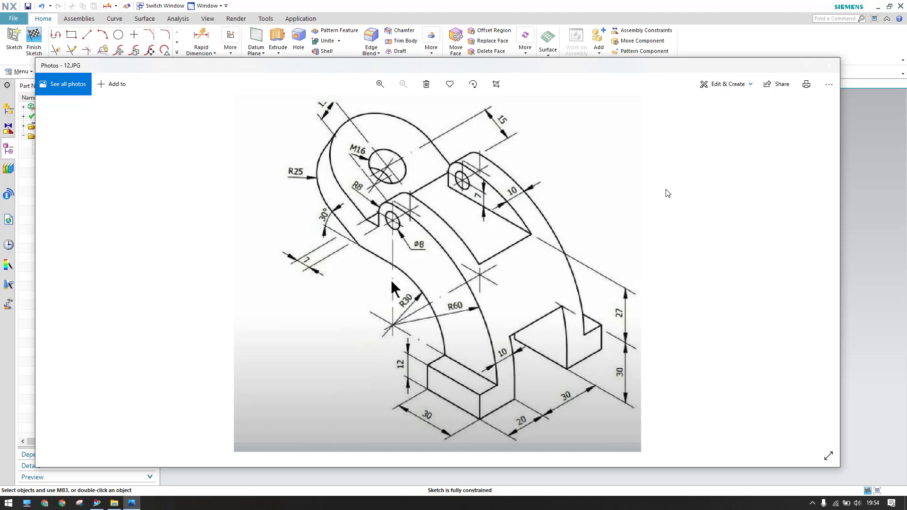
key("alt+Tab")
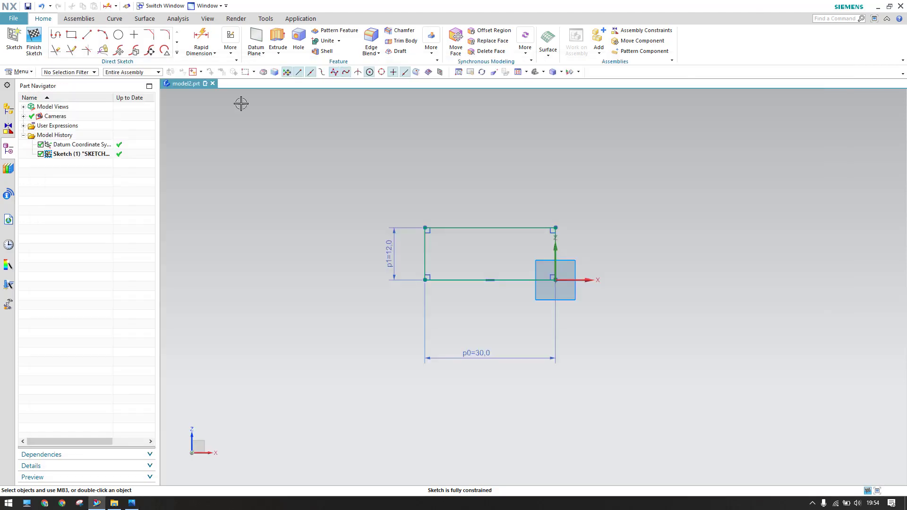
- Sketch a smaller inner arc and a larger outer arc ending near the rectangle's top
left_click(103, 35)
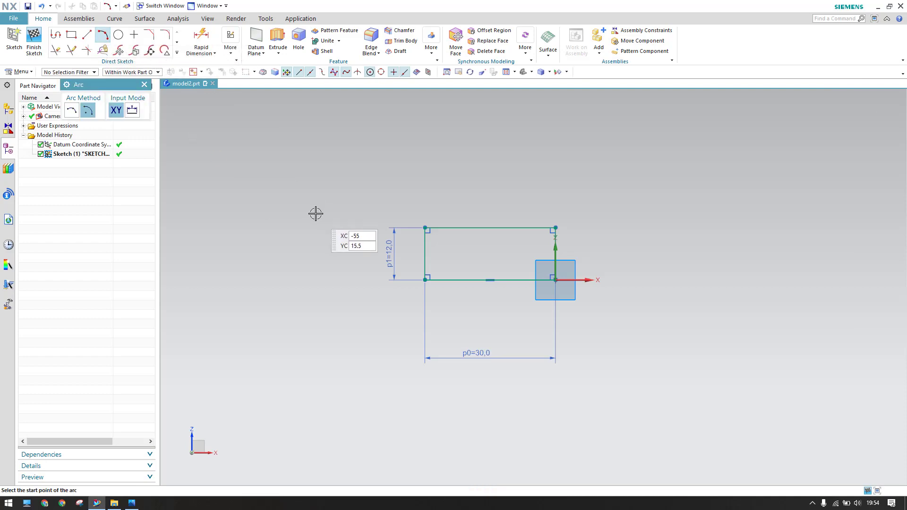
scroll(480, 308, "down", 2)
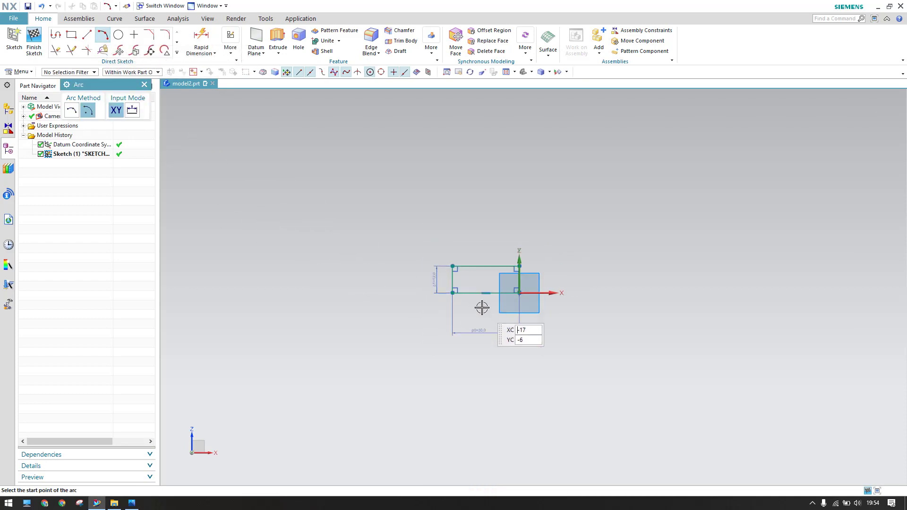
scroll(328, 272, "up", 2)
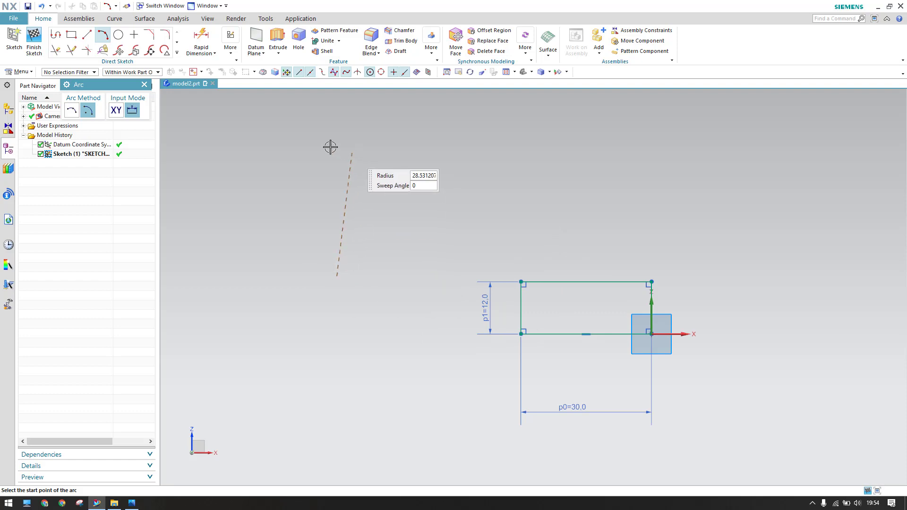
left_click(297, 152)
left_click(447, 266)
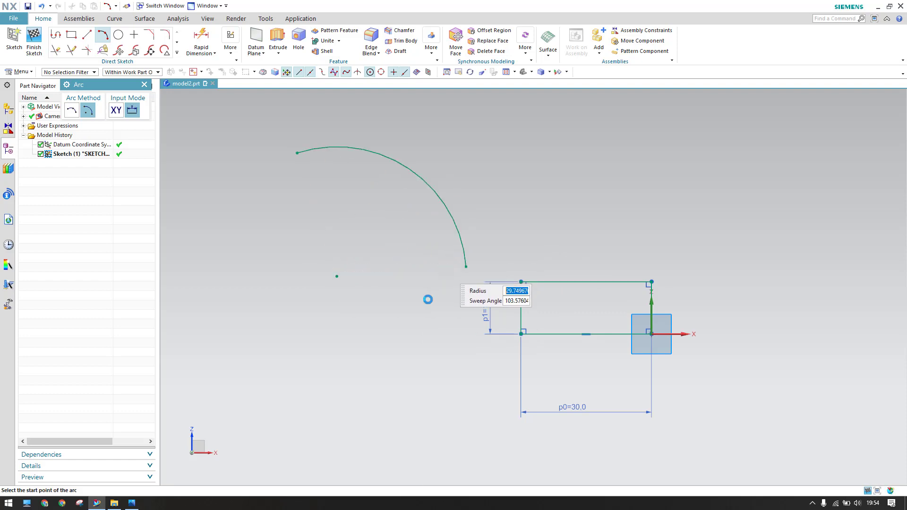
scroll(452, 294, "up", 3)
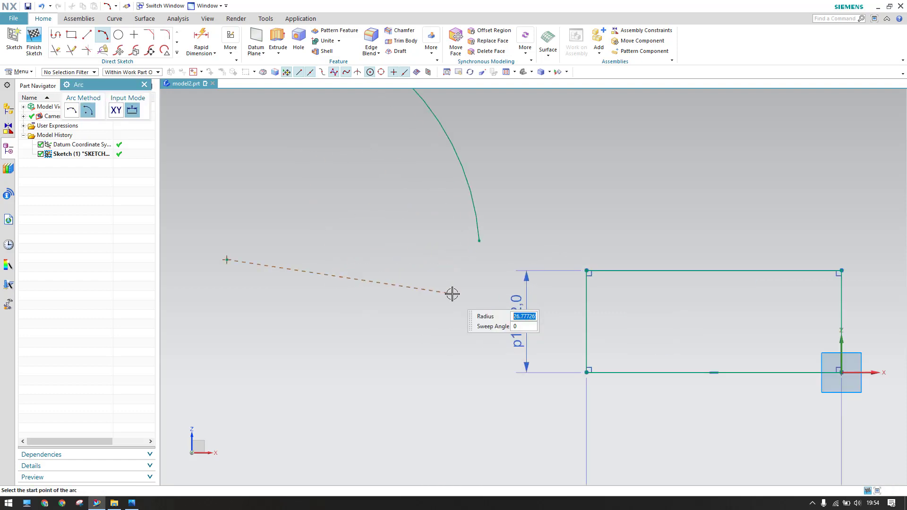
scroll(449, 294, "down", 4)
left_click(342, 101)
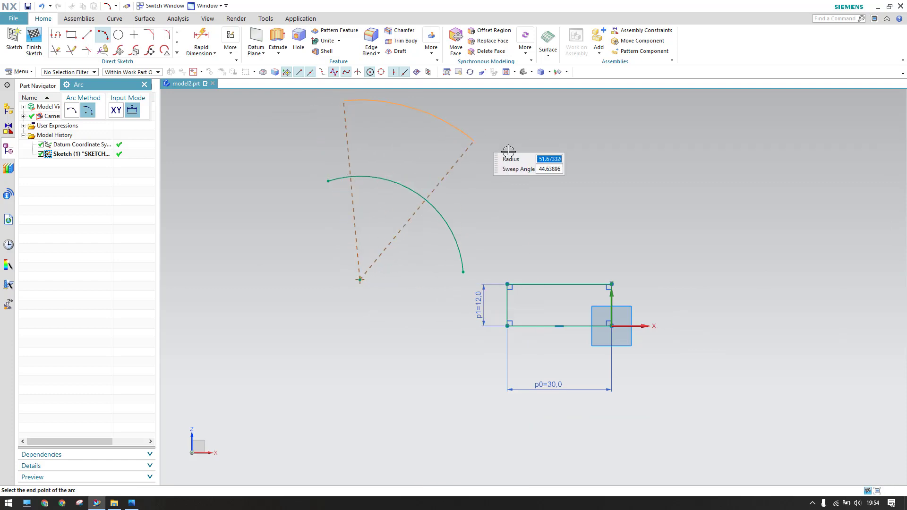
left_click(614, 251)
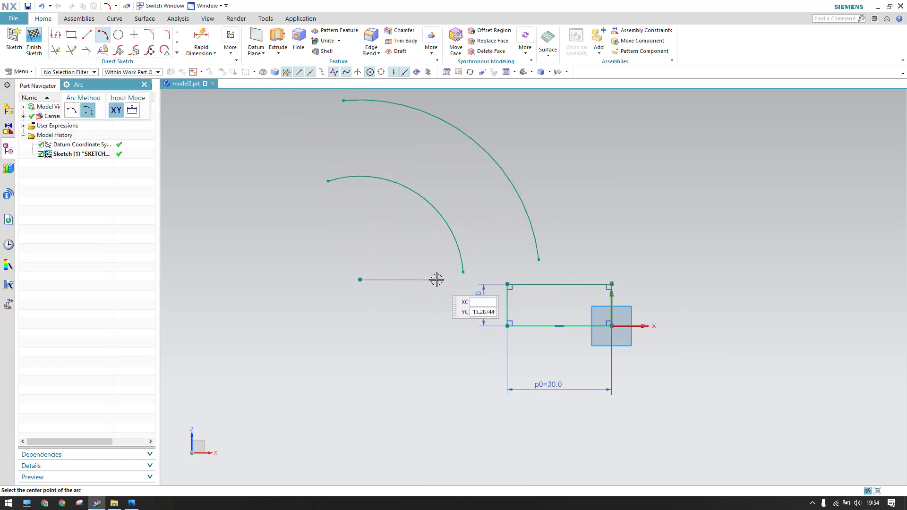
key("Escape")
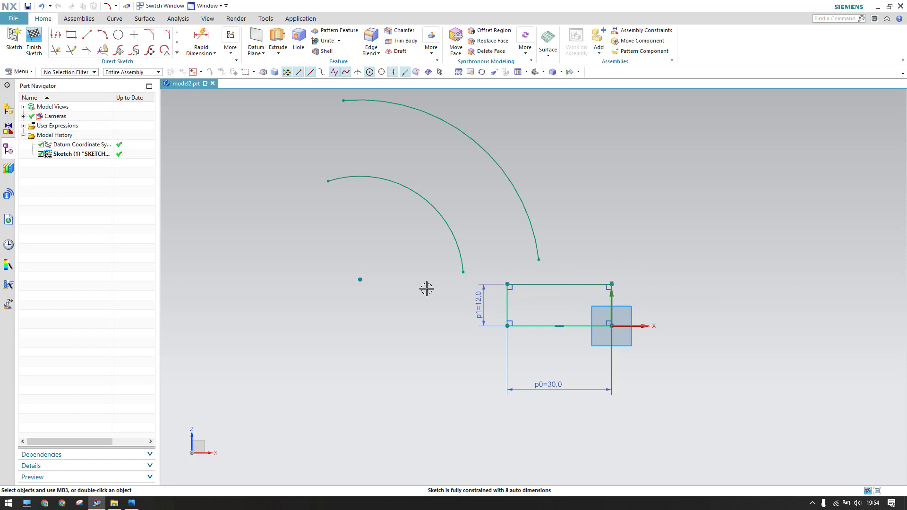
- Make the inner arc's lower end coincident with the rectangle's top corner
key("c")
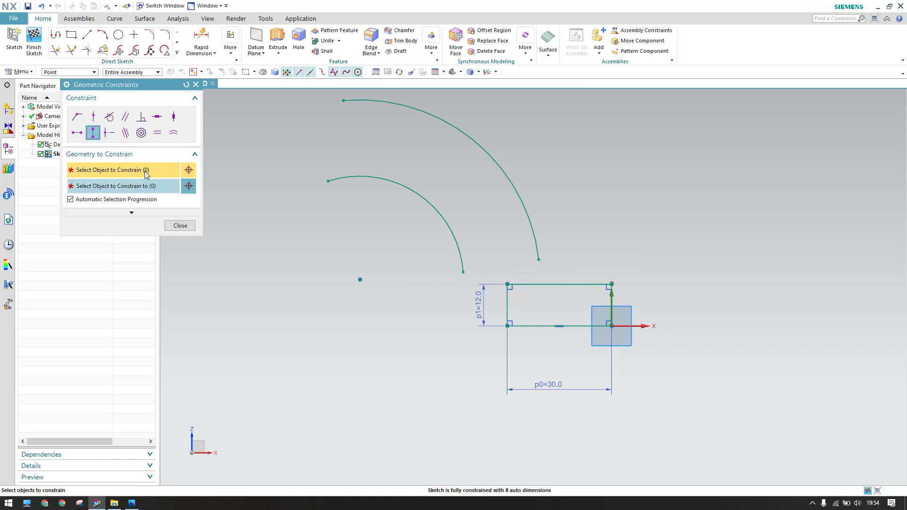
left_click(78, 118)
left_click(463, 272)
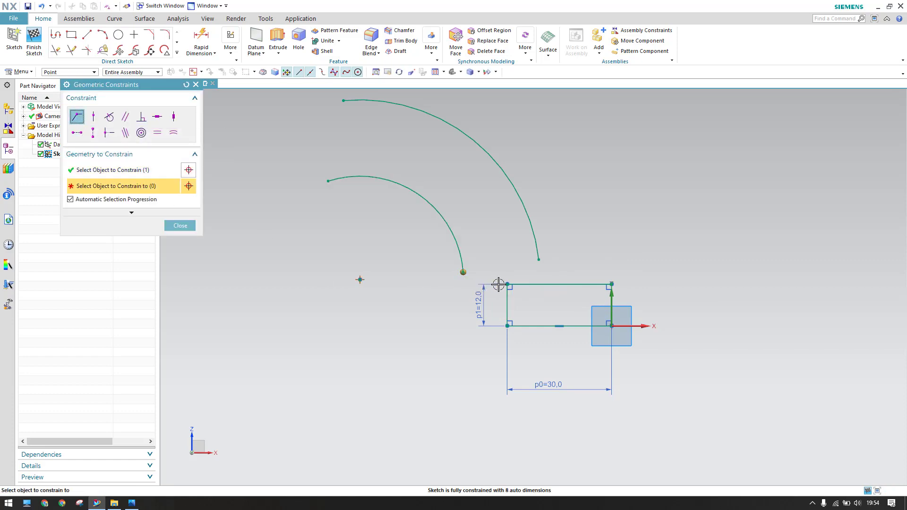
left_click(506, 285)
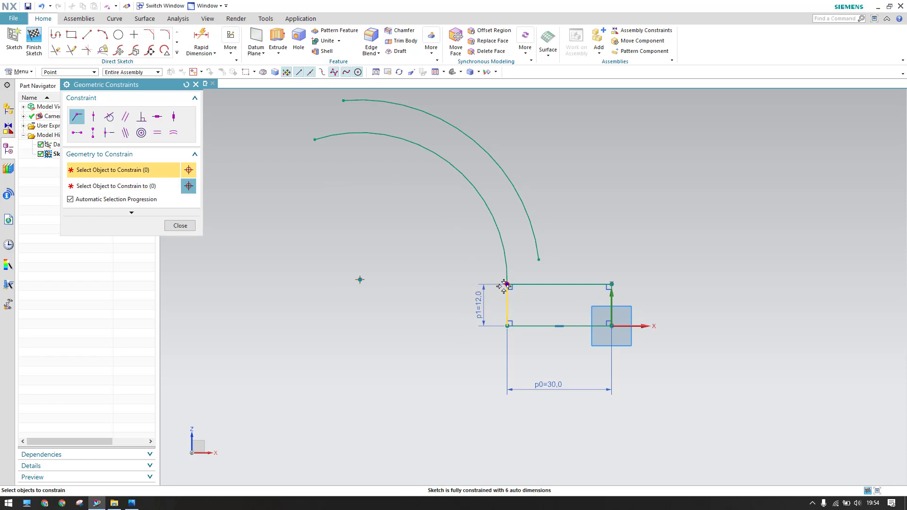
- Align the inner arc's centre horizontally with the rectangle's top edge endpoint
left_click(77, 133)
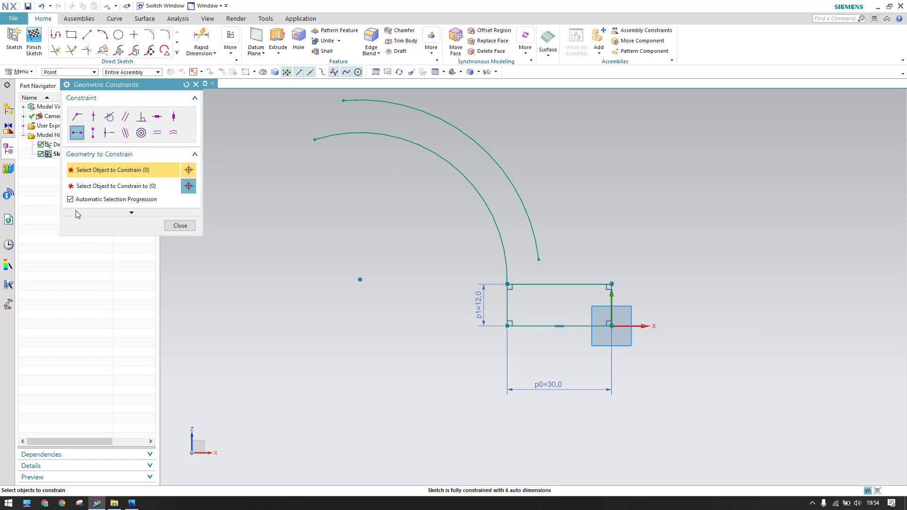
left_click(131, 504)
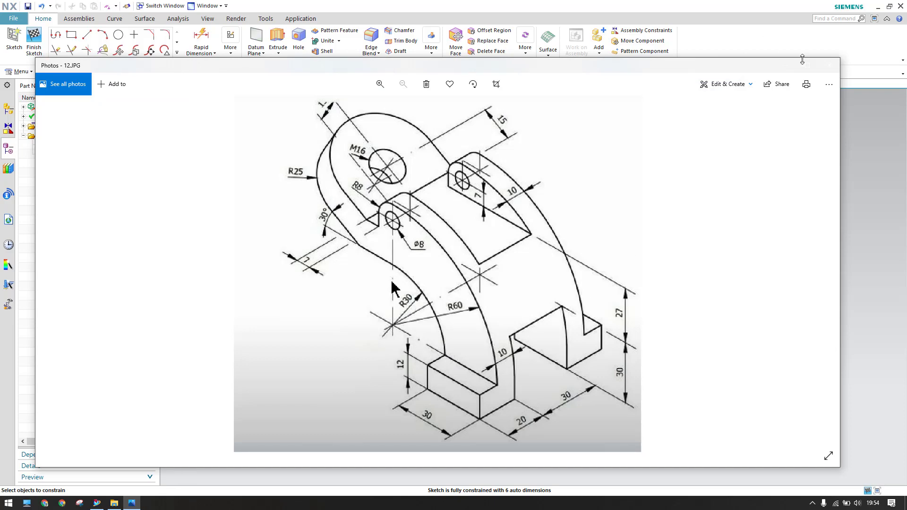
left_click(786, 66)
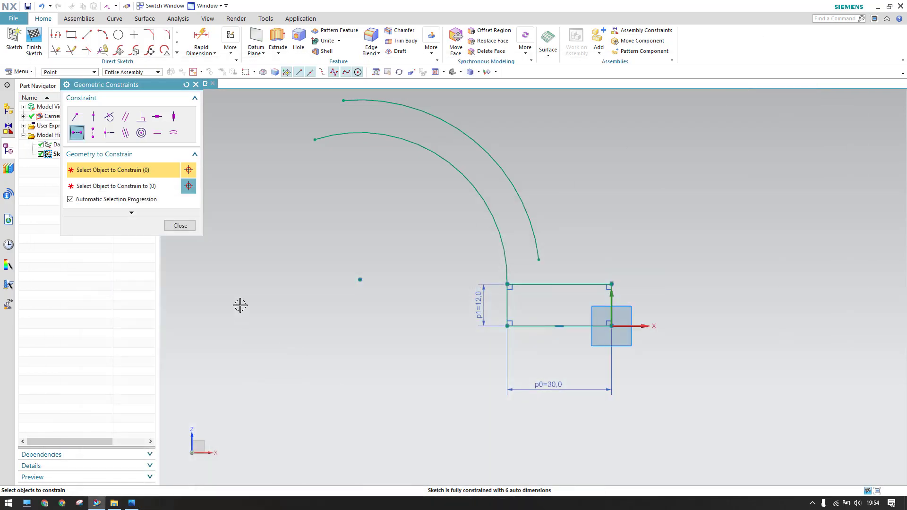
left_click(359, 278)
left_click(508, 285)
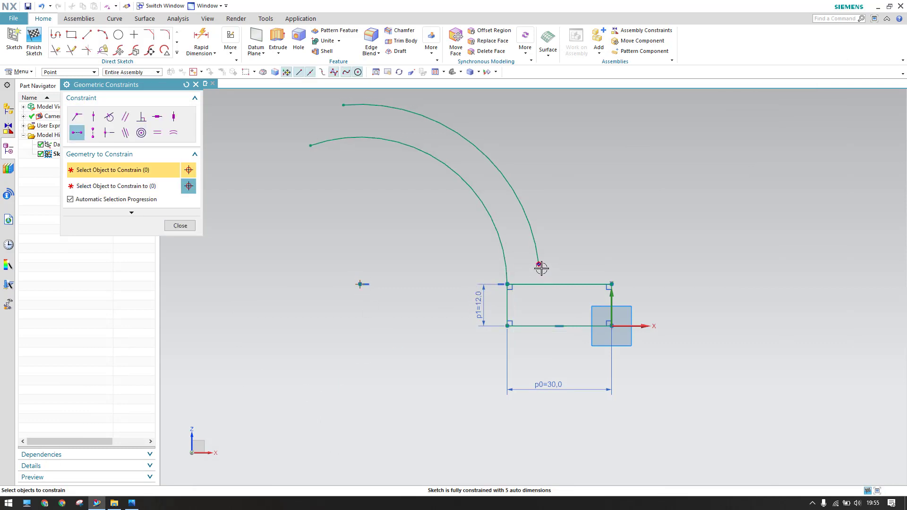
- Join the outer arc's lower end to the rectangle's top-right corner
left_click(75, 118)
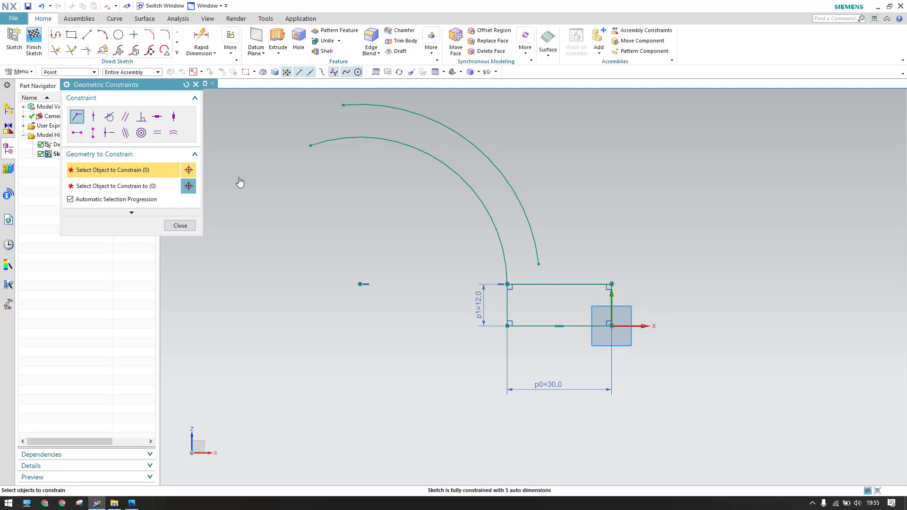
left_click(540, 267)
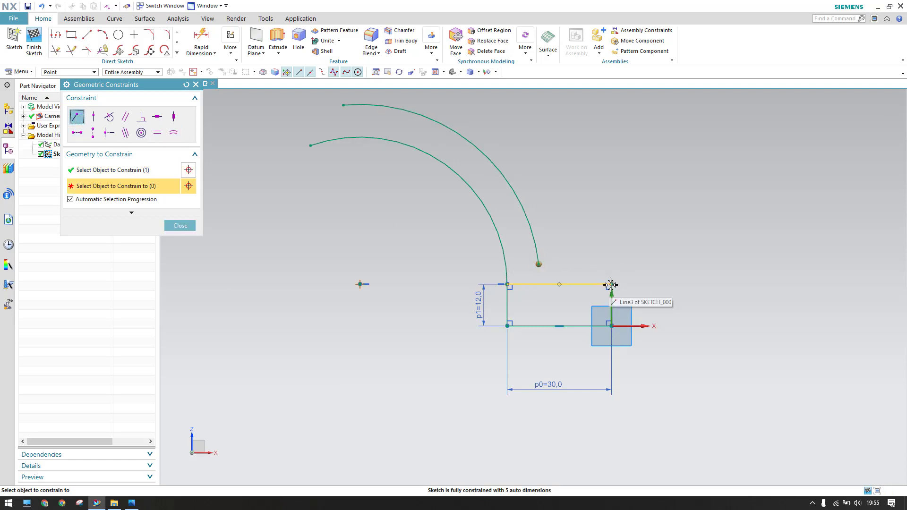
left_click(611, 285)
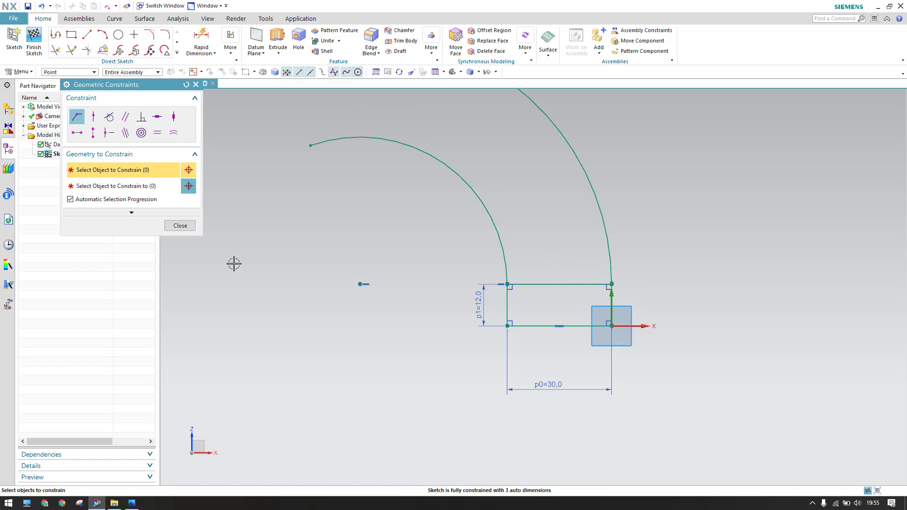
left_click(183, 229)
scroll(411, 231, "down", 3)
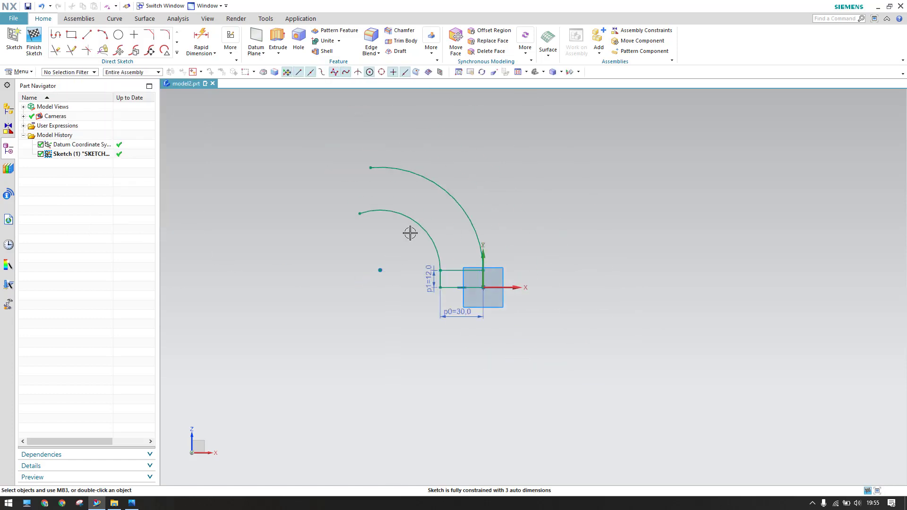
scroll(410, 233, "up", 2)
- Dimension the inner arc's radius to 30
key("d")
left_click(383, 192)
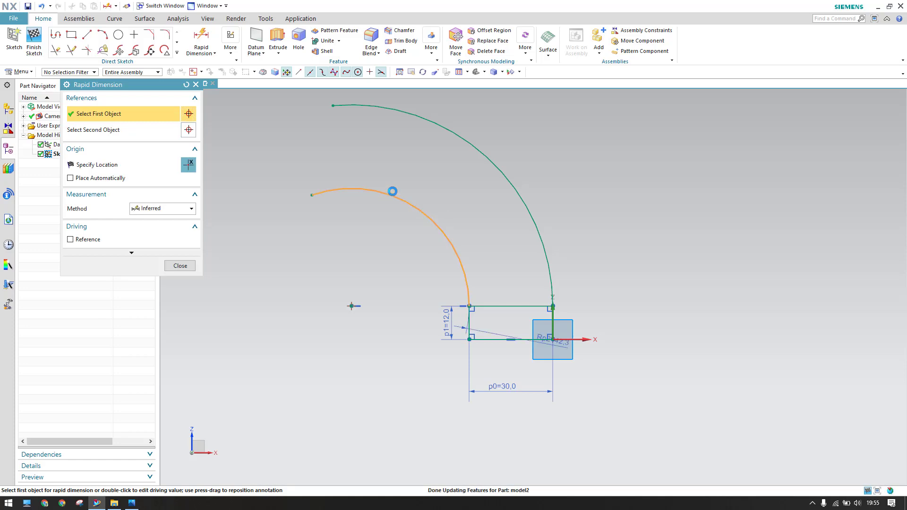
left_click(447, 187)
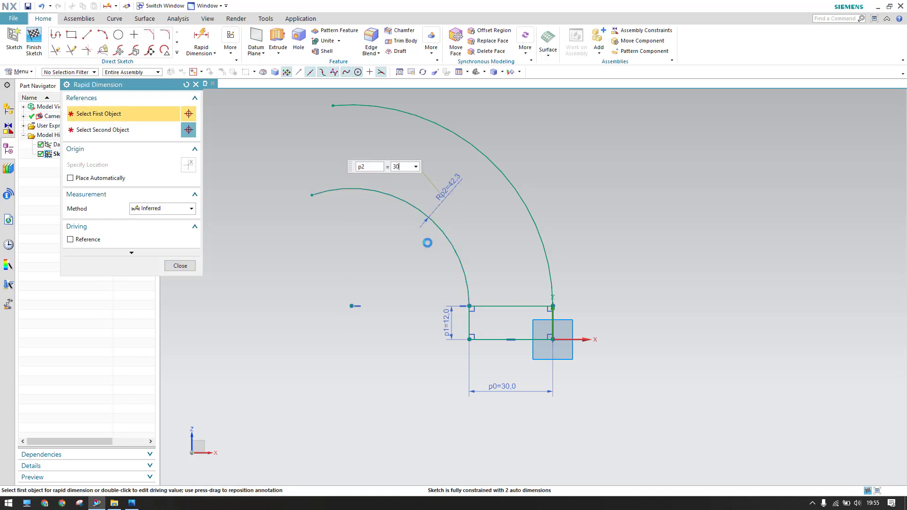
type("30")
key("Return")
- Add a 60 radius dimension to the outer arc, then delete it as conflicting
left_click(466, 158)
left_click(559, 150)
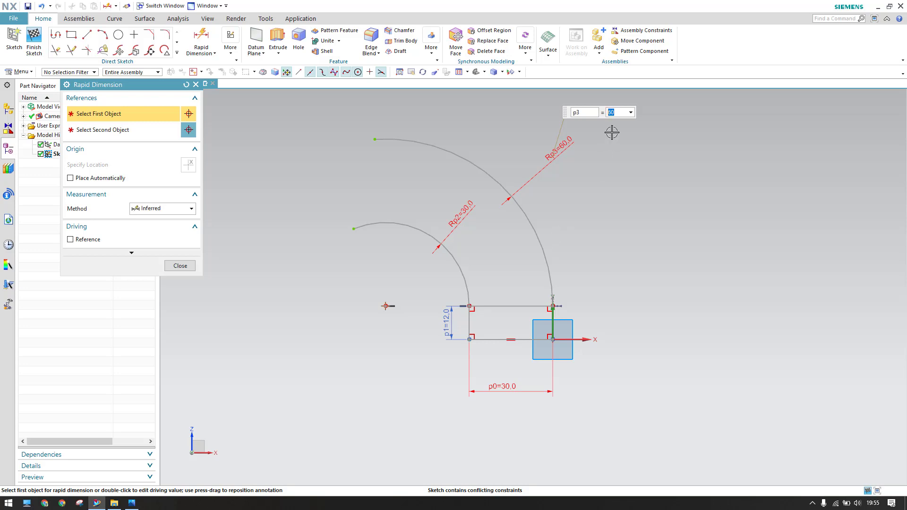
key("Escape")
left_click(567, 145)
key("Delete")
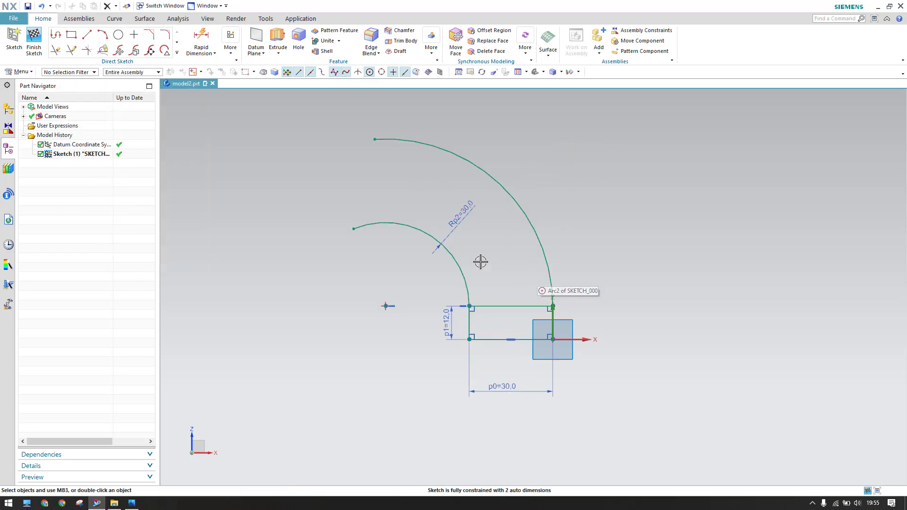
- Vertically align the inner arc's upper end with the sketch point below, then review the drawing
middle_click_drag(383, 251, 423, 253, "shift")
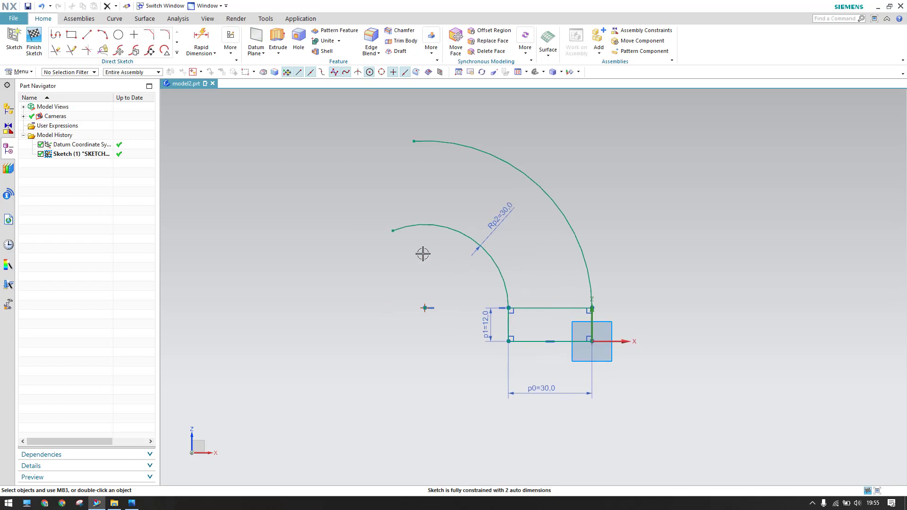
left_click(392, 231)
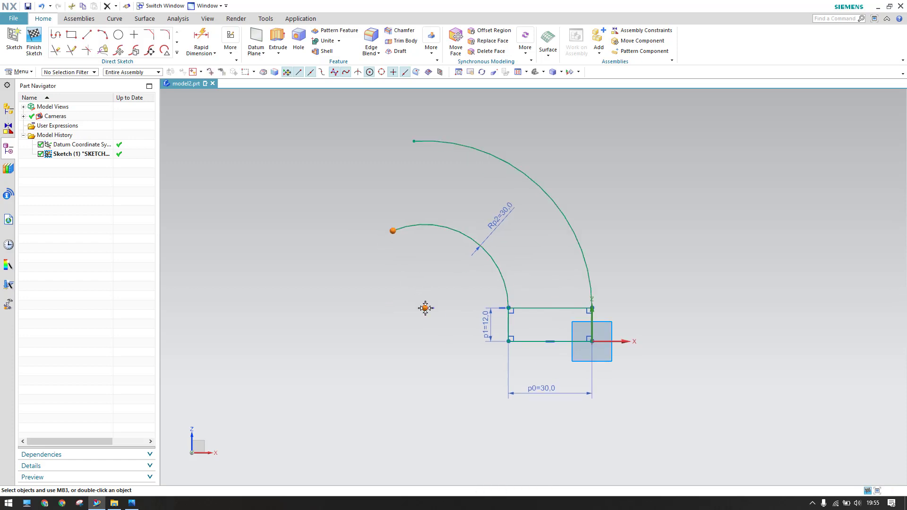
left_click(425, 308)
left_click(459, 293)
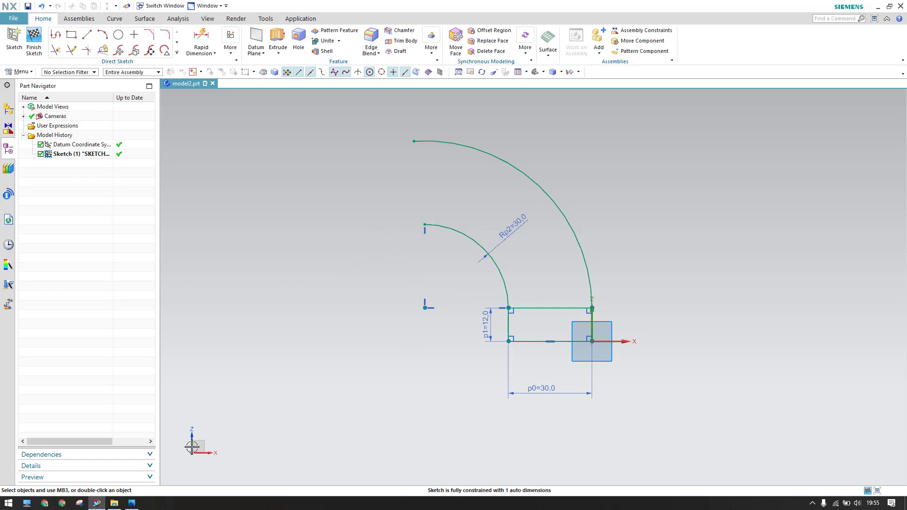
left_click(132, 503)
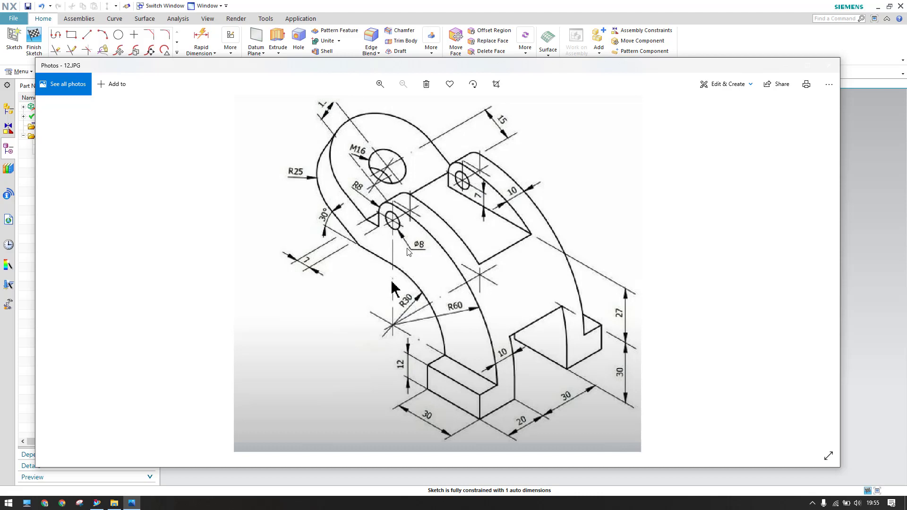
left_click(136, 41)
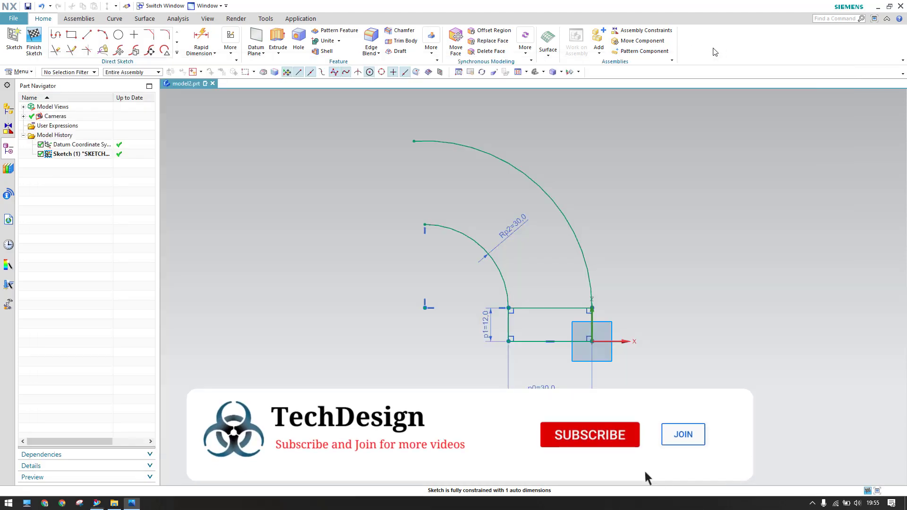
- Add a diameter-8 circle near the outer arc's top and a diameter-16 circle to its left
left_click(119, 35)
scroll(411, 179, "up", 3)
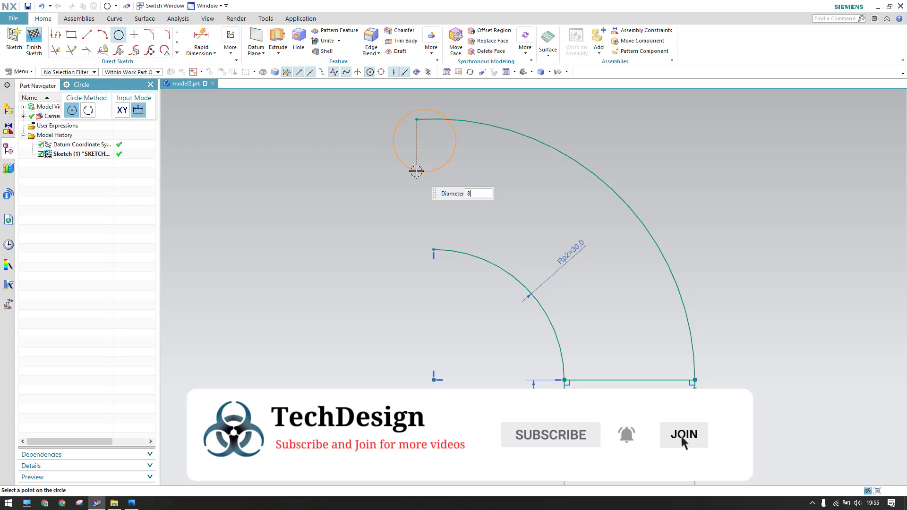
left_click(425, 141)
type("16")
key("Tab")
left_click(354, 201)
key("Escape")
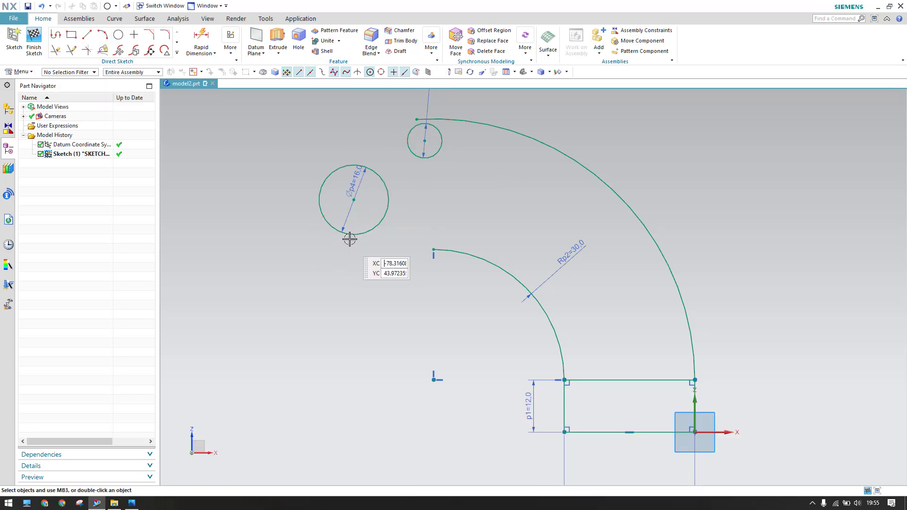
key("c")
left_click(141, 133)
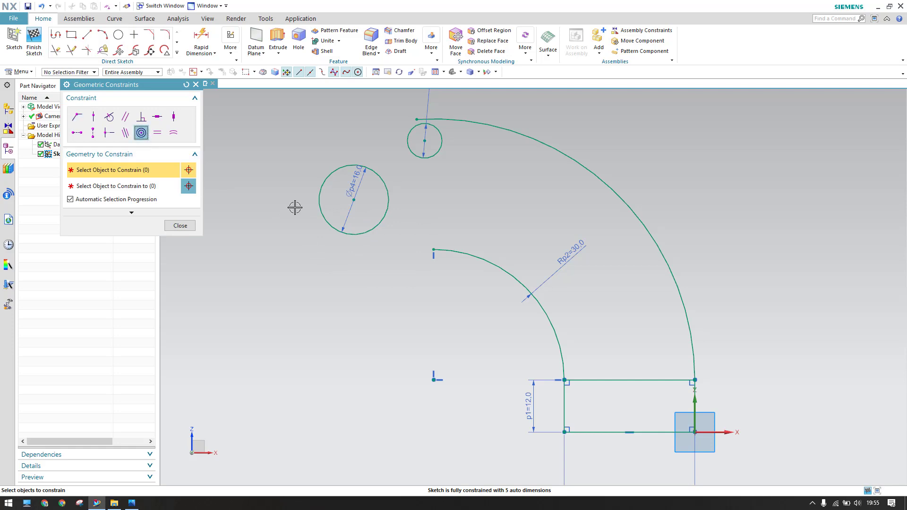
- Make the diameter-16 circle concentric with the diameter-8 circle and shift them slightly lower
left_click(331, 222)
left_click(428, 157)
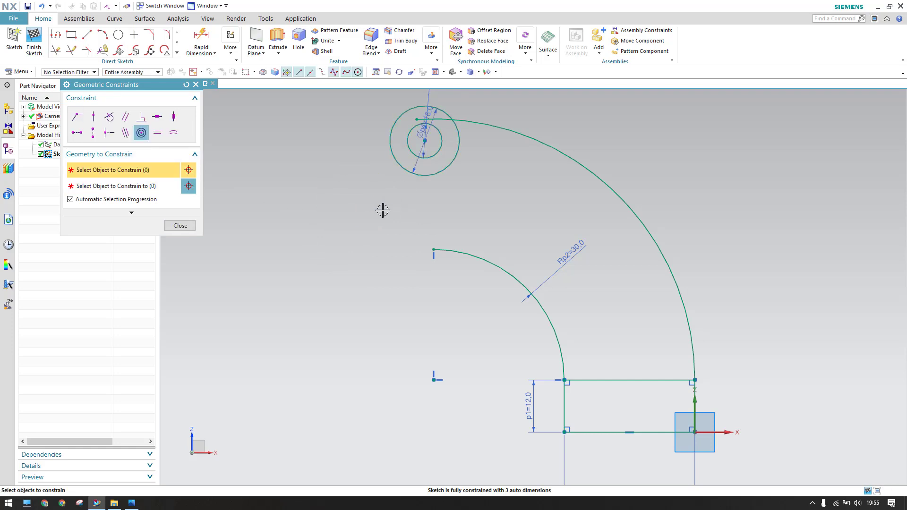
left_click(189, 229)
left_click_drag(424, 141, 431, 167)
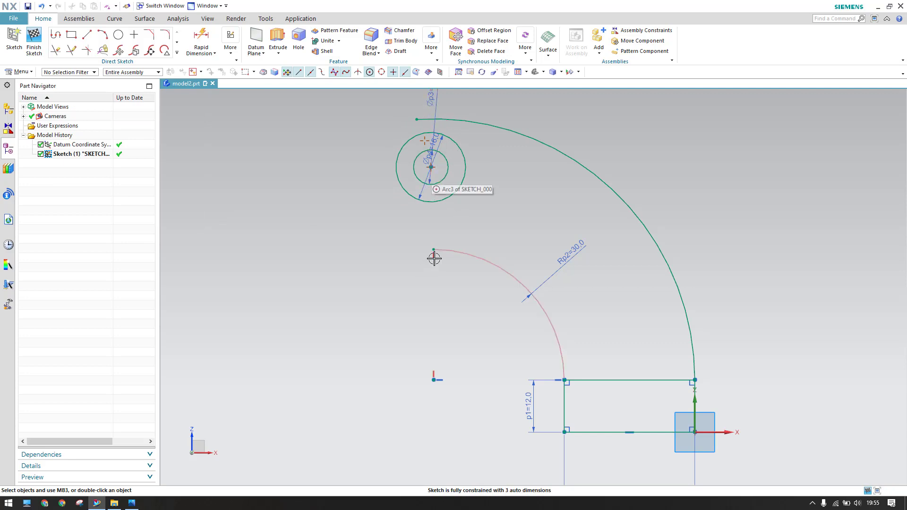
- Vertically align the circles' centre with the inner arc's upper end
key("c")
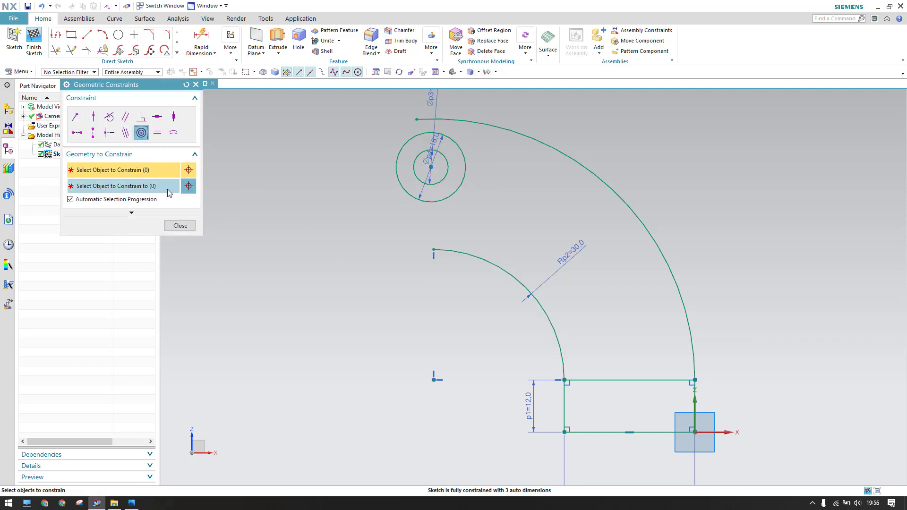
left_click(92, 134)
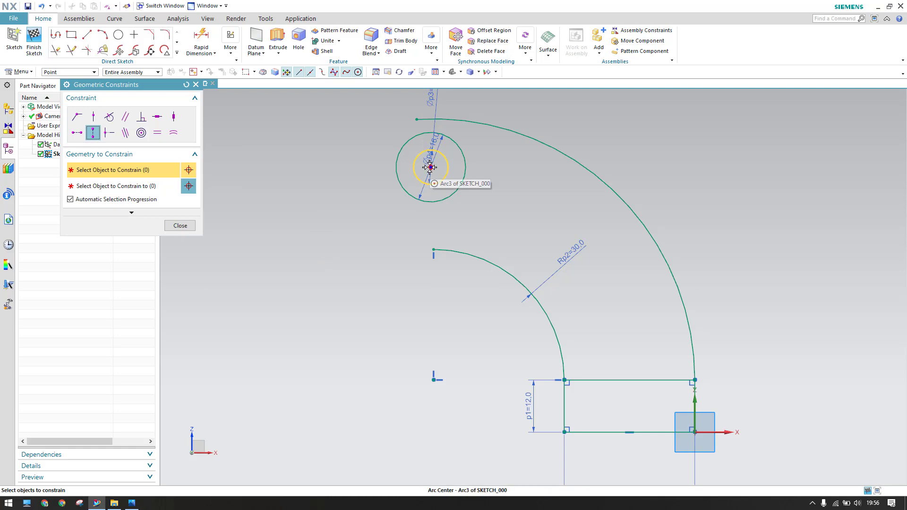
left_click(431, 167)
left_click(434, 248)
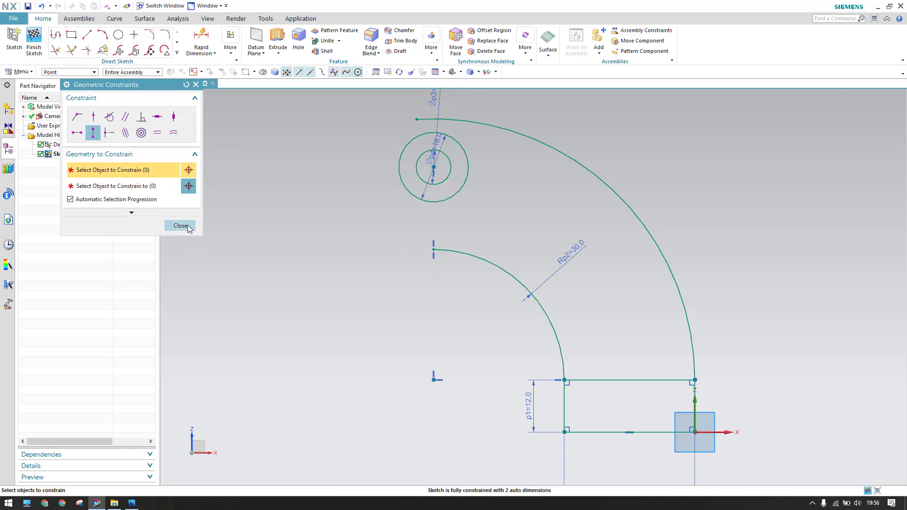
left_click(188, 226)
scroll(486, 168, "up", 1)
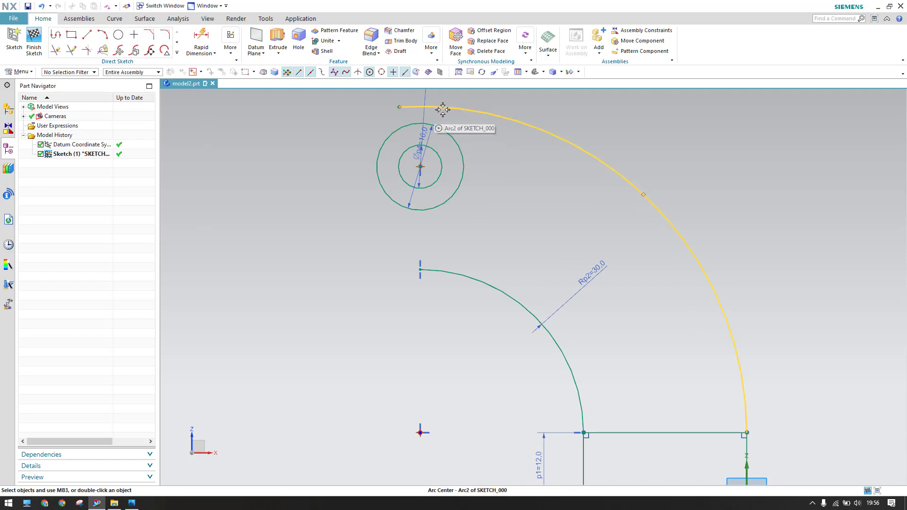
- Make the larger circle tangent to the outer arc
key("c")
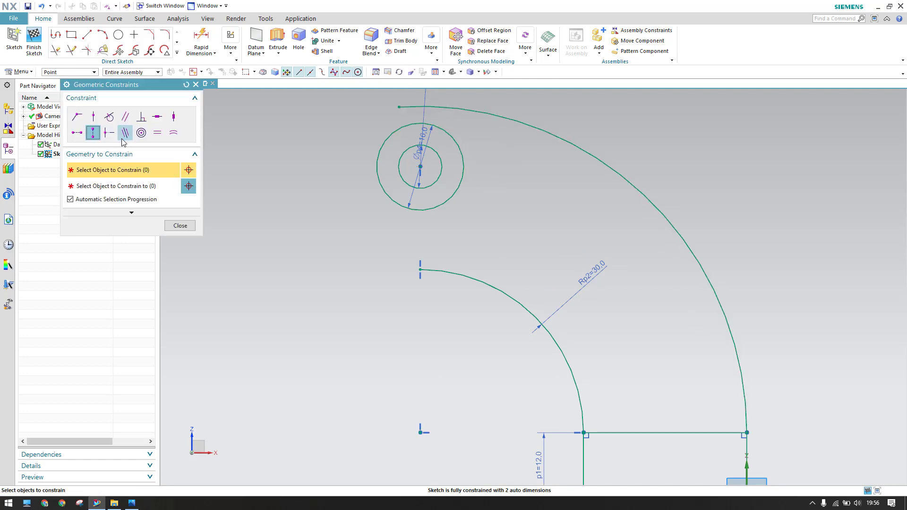
left_click(108, 119)
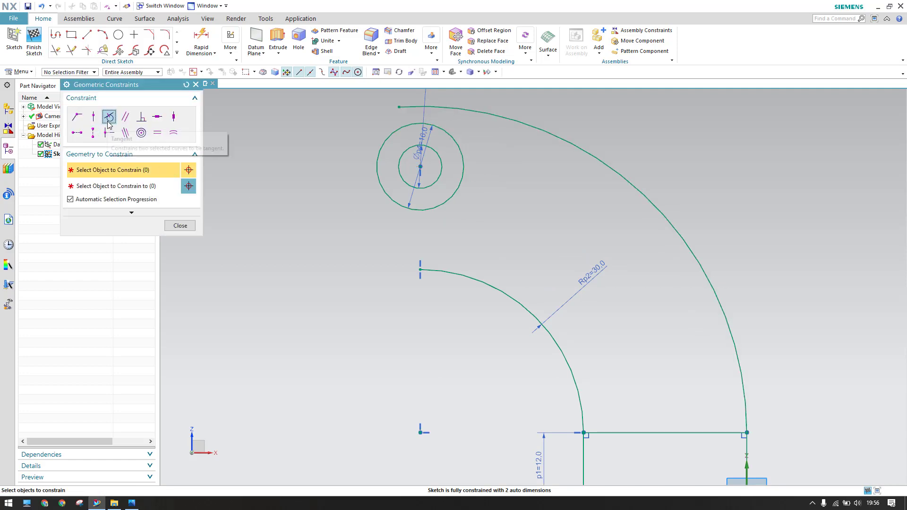
left_click(457, 141)
left_click(461, 111)
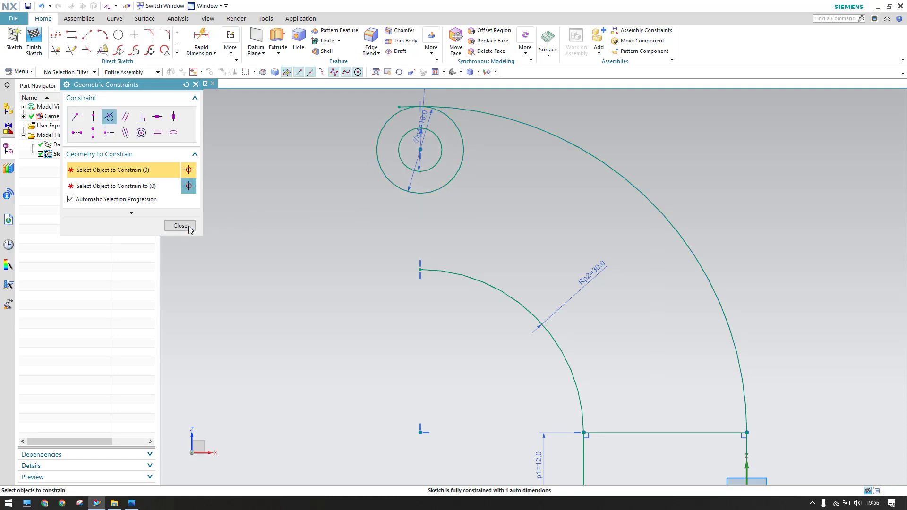
left_click(191, 229)
scroll(410, 107, "up", 3)
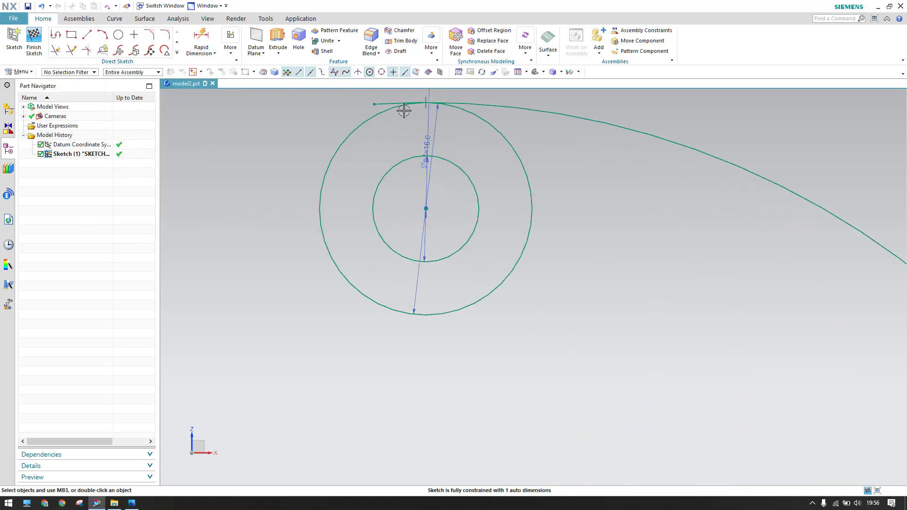
- Trim the leftover arc stub at the circle's top-left, then bring up the reference drawing
key("t")
left_click(382, 102)
left_click(183, 178)
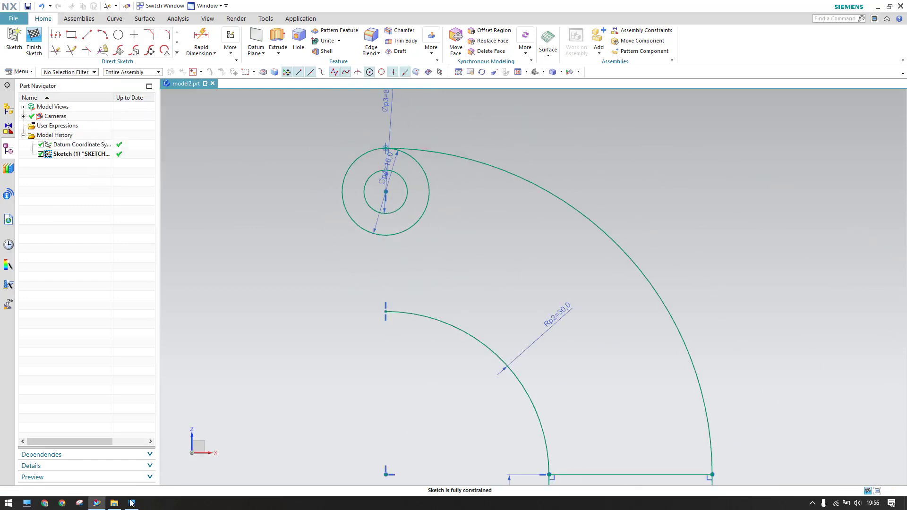
key("alt+Tab")
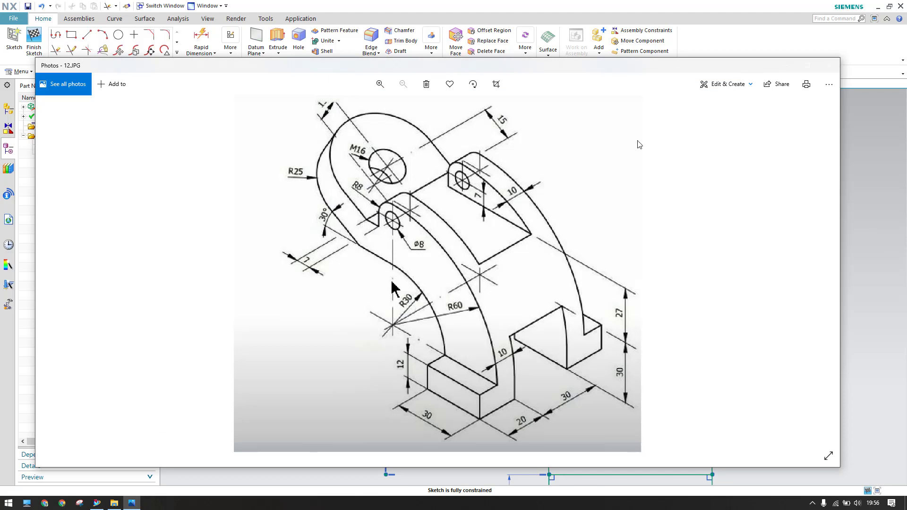
- Draw a line down from the larger circle's left side, then a line running left
left_click(727, 41)
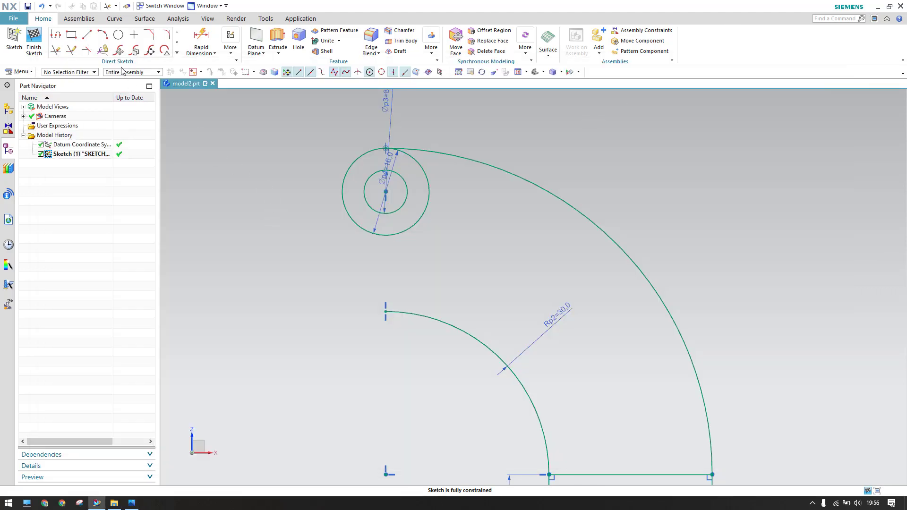
left_click(88, 35)
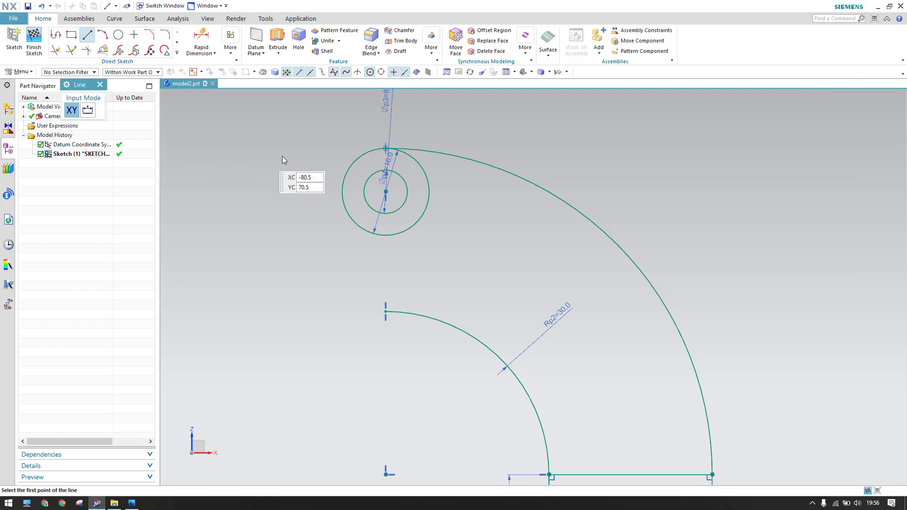
left_click(340, 195)
left_click(342, 270)
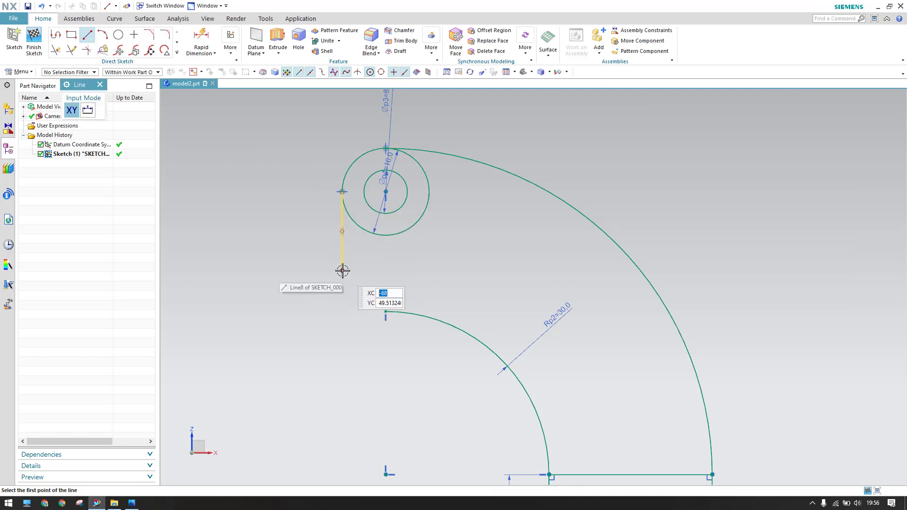
left_click(228, 271)
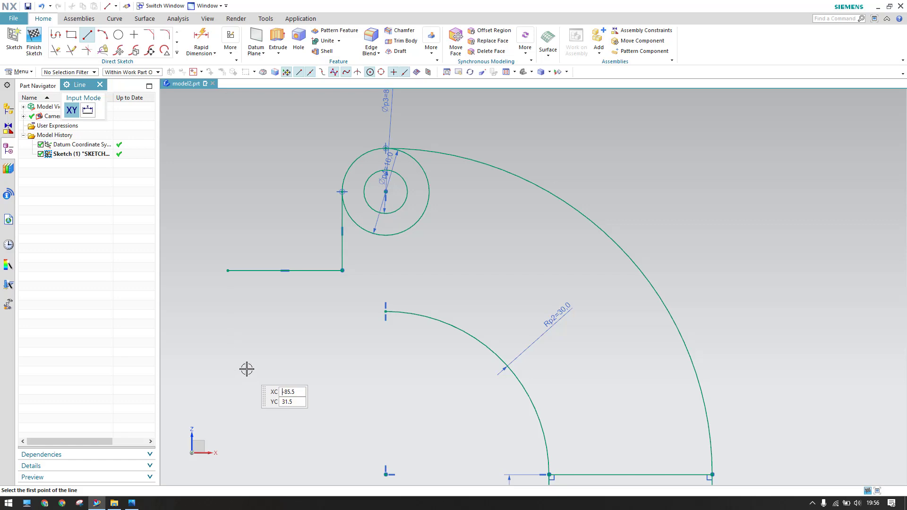
key("Escape")
- Dimension the new horizontal step line to a width of 7
key("d")
left_click(303, 270)
left_click(286, 155)
type("7")
key("Return")
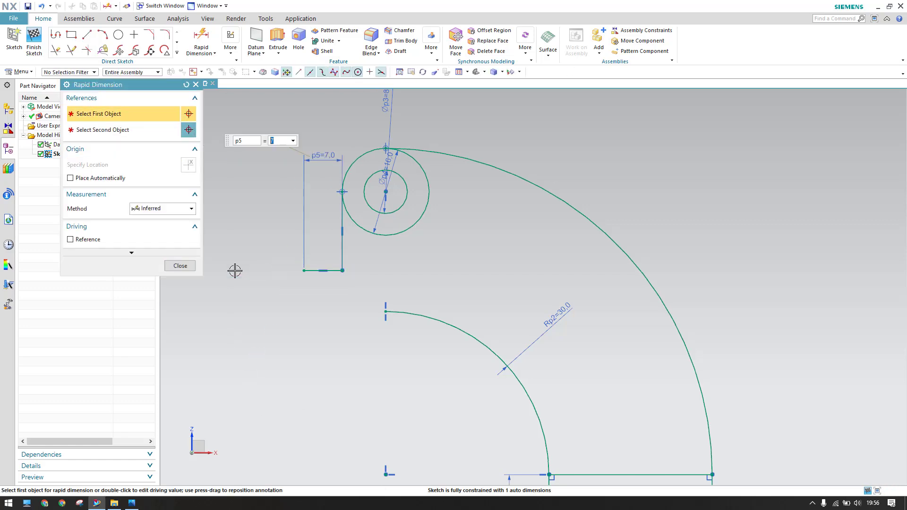
left_click(179, 266)
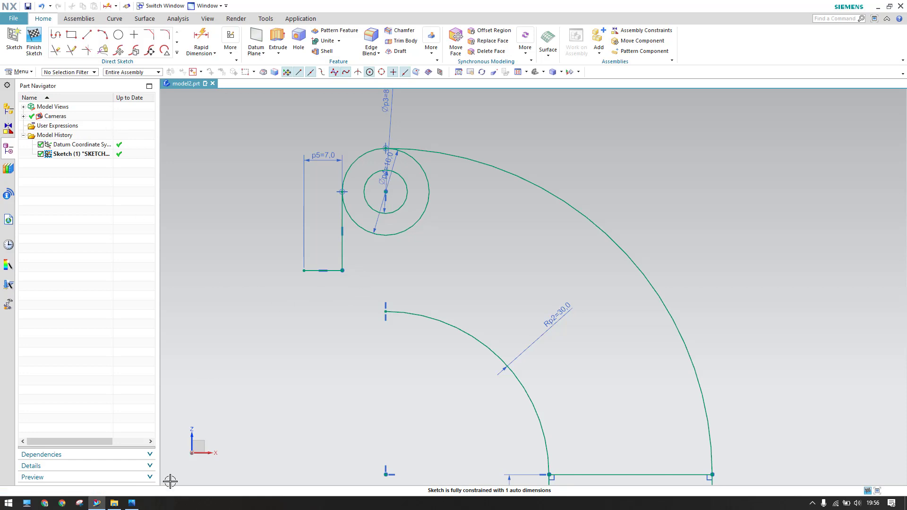
left_click(131, 503)
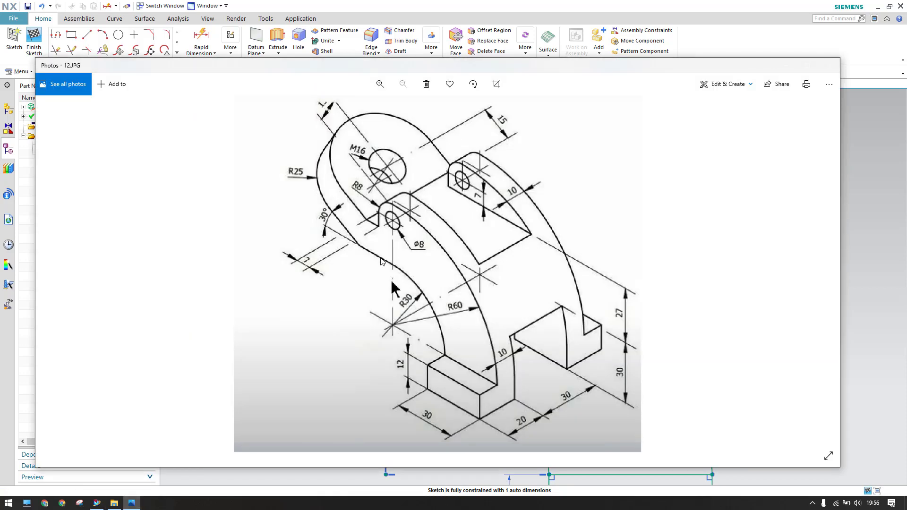
- Draw a vertical line down from the step's left end and a horizontal line from the inner arc's top
left_click(787, 27)
left_click(87, 34)
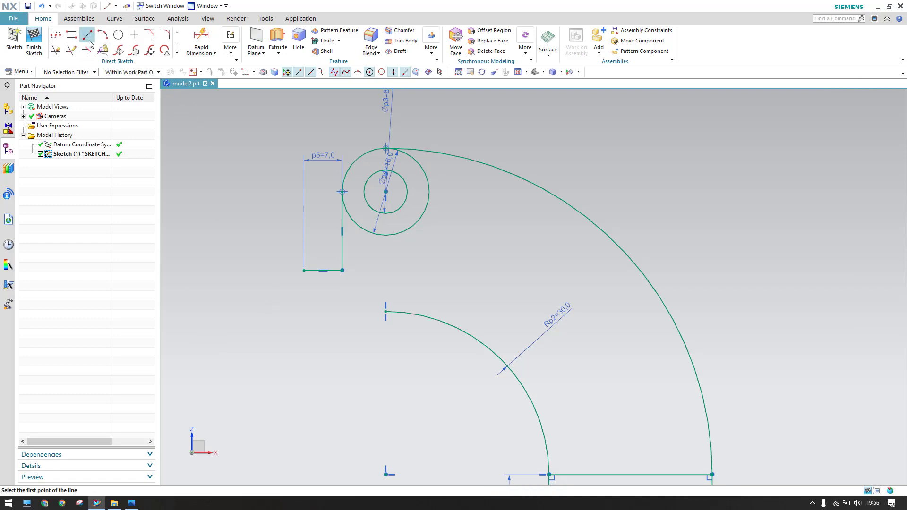
left_click(304, 270)
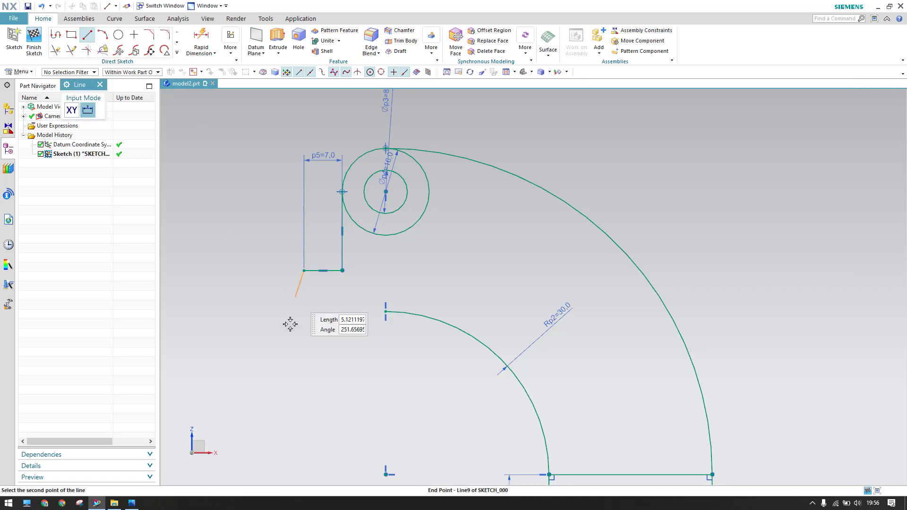
left_click(304, 393)
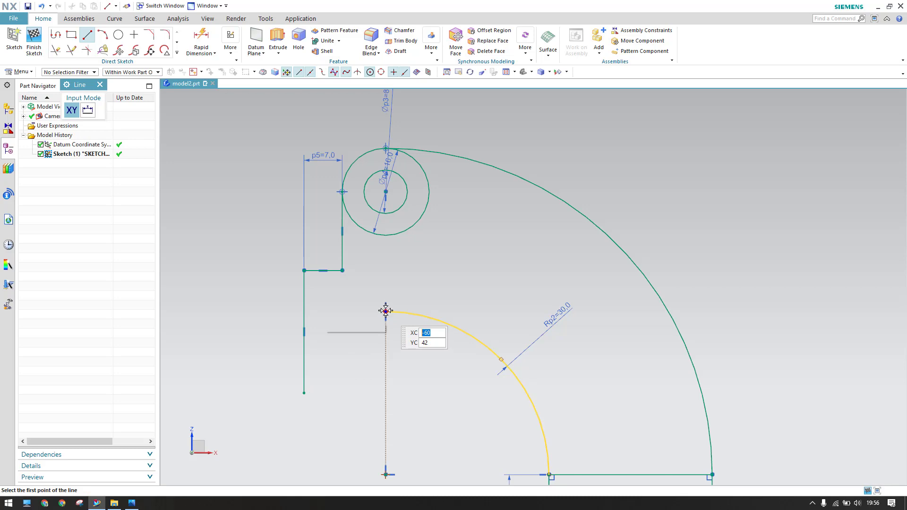
left_click(385, 312)
left_click(219, 316)
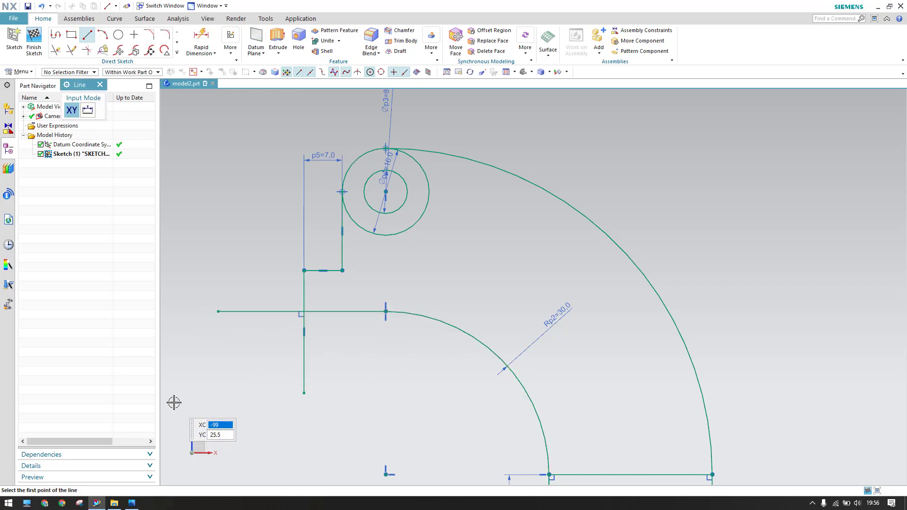
key("Escape")
- Quick Trim the overshooting ends of the new vertical and horizontal lines
key("t")
left_click(304, 355)
left_click(282, 312)
middle_click(290, 235)
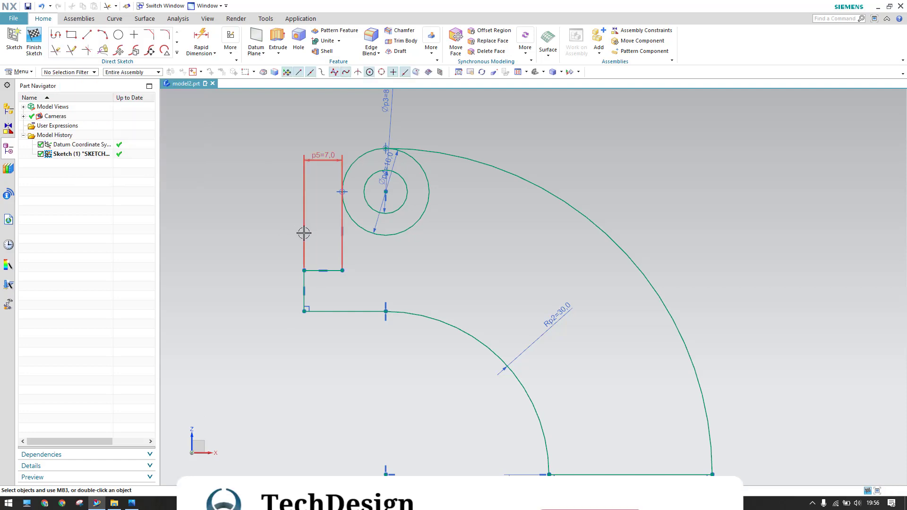
- Drag the step's short horizontal line slightly higher and compare with the reference drawing
mouse_move(124, 508)
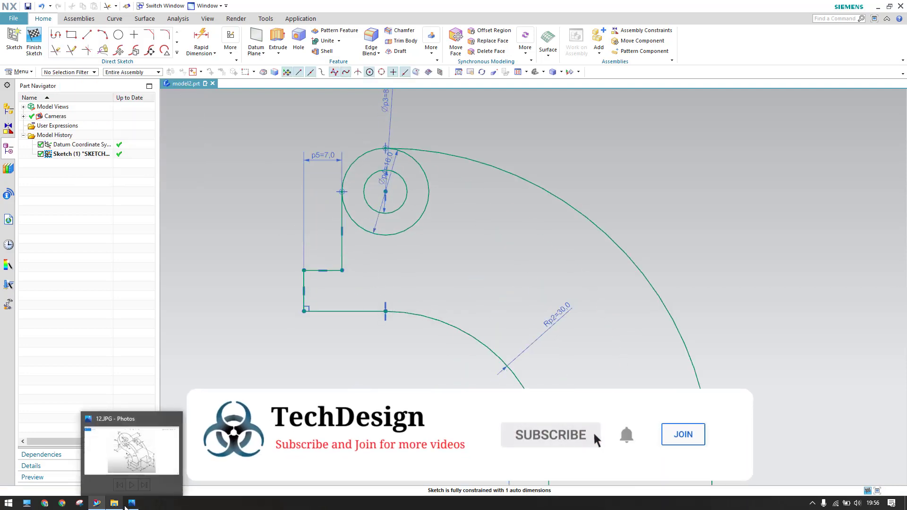
mouse_move(346, 273)
left_mouse_down()
mouse_move(347, 234)
mouse_move(343, 253)
left_mouse_up()
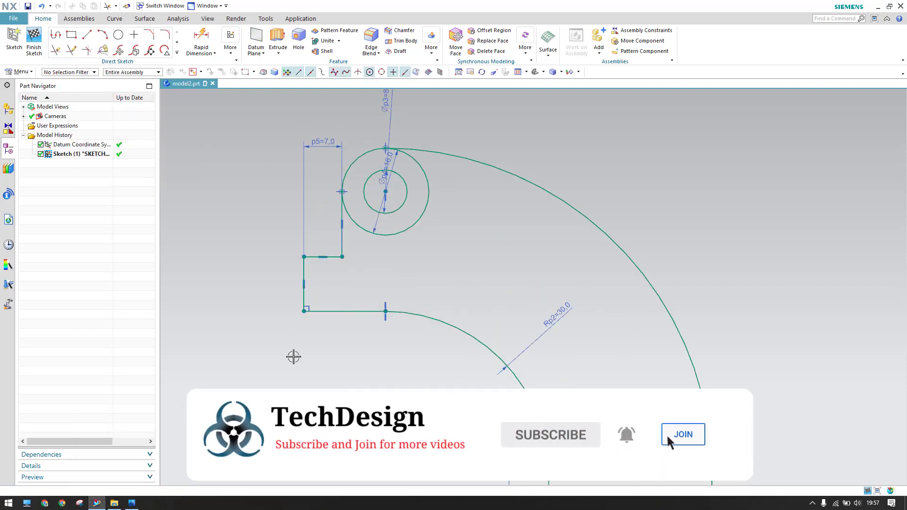
left_click(131, 502)
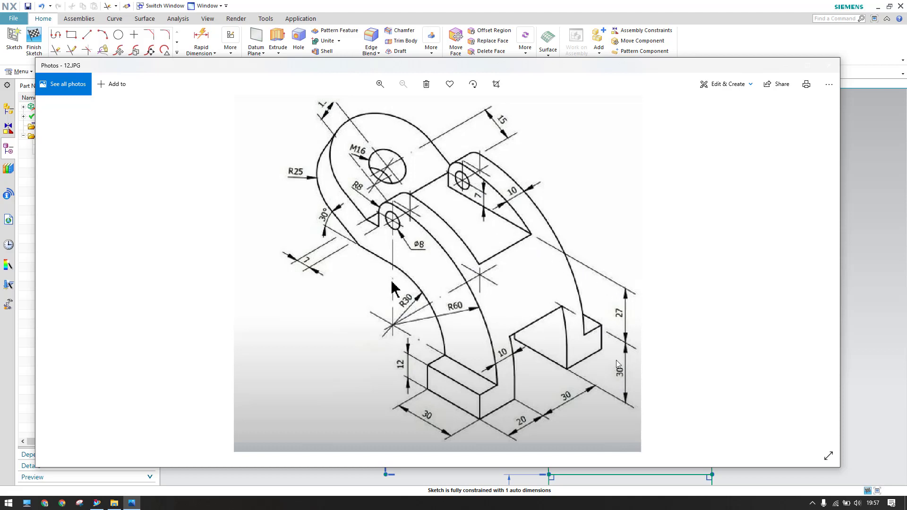
left_click(736, 47)
- Add a vertical dimension of 57 from the base line to the step's horizontal line
left_click(200, 40)
left_click(340, 256)
scroll(406, 217, "down", 4)
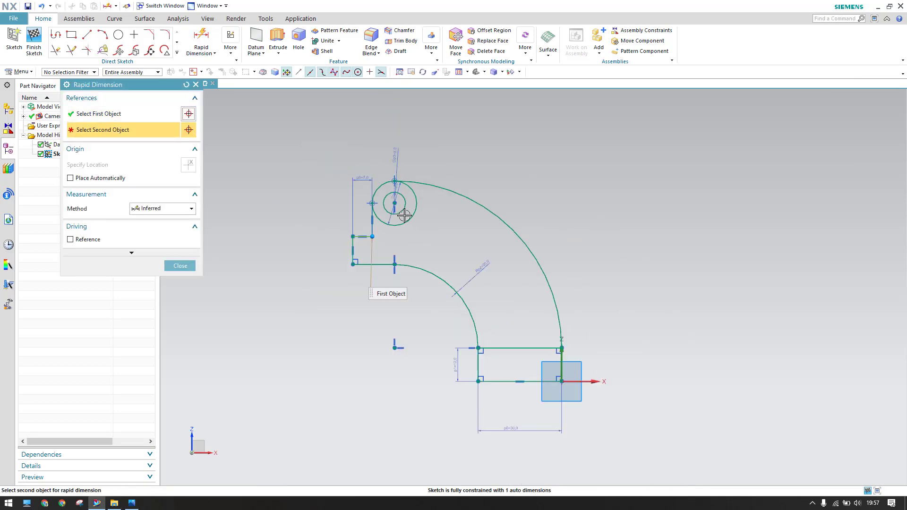
left_click(465, 348)
left_click(264, 345)
type("57")
key("Return")
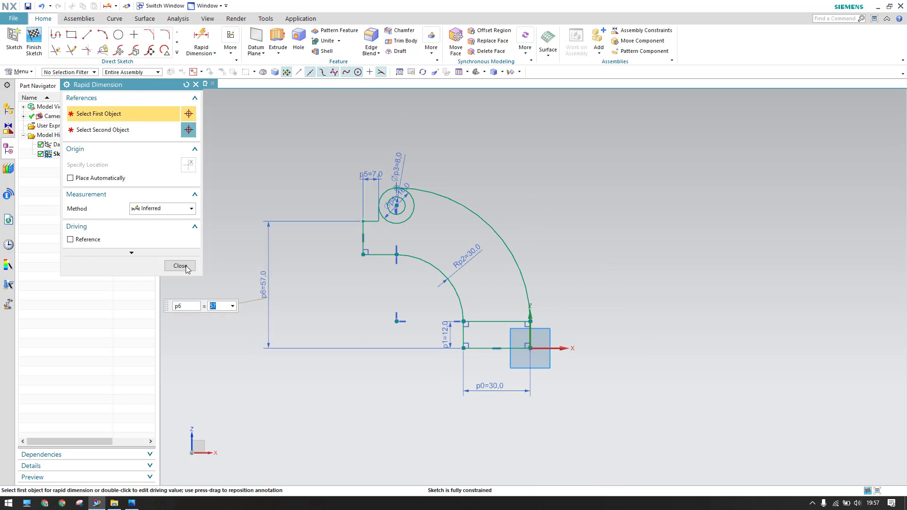
left_click(179, 266)
scroll(370, 214, "up", 5)
scroll(370, 214, "up", 2)
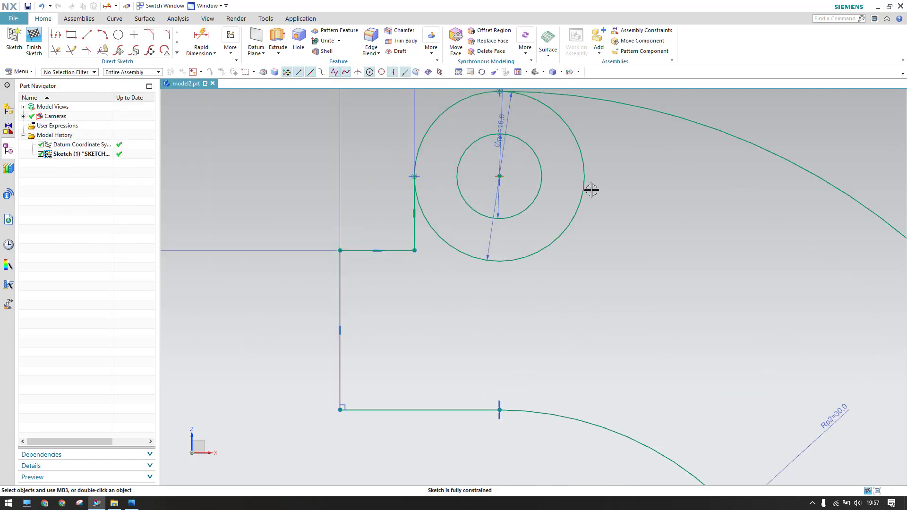
- Trim off the right portion of the larger circle and check it against the reference drawing
key("t")
left_click(552, 234)
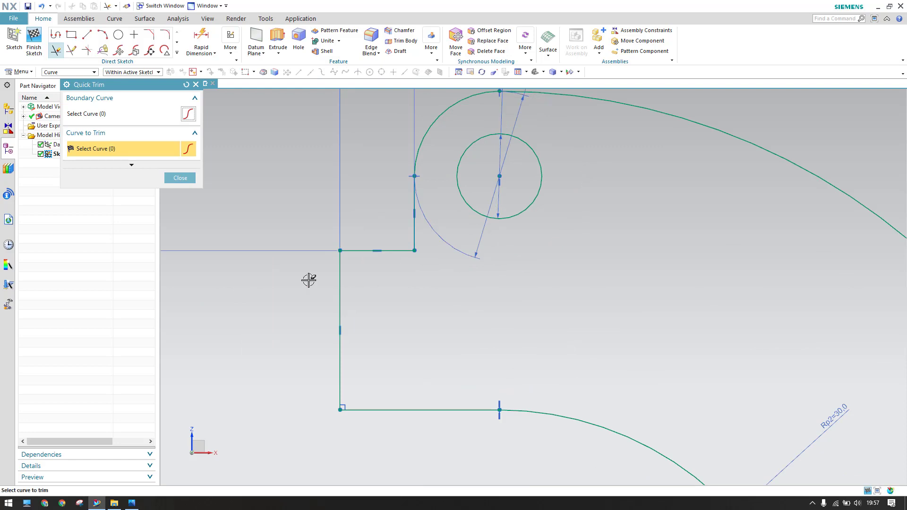
left_click(179, 178)
scroll(375, 217, "down", 4)
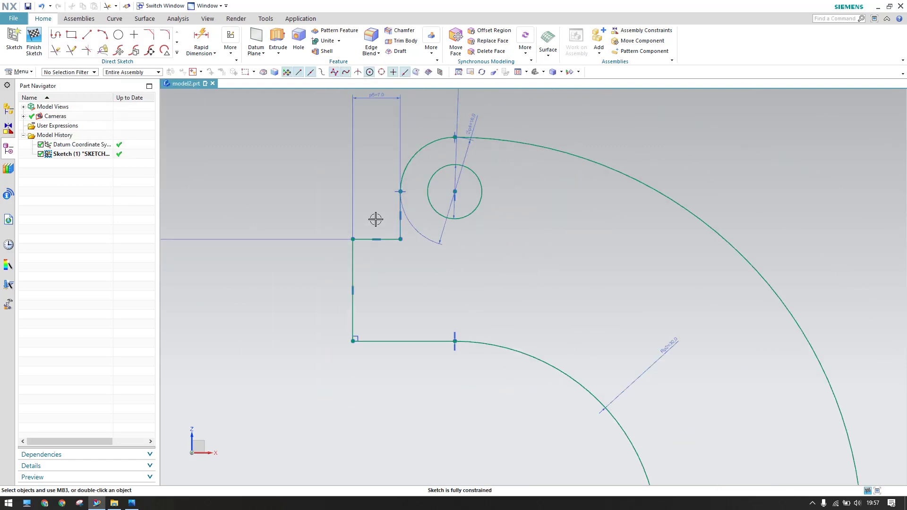
scroll(450, 236, "up", 1)
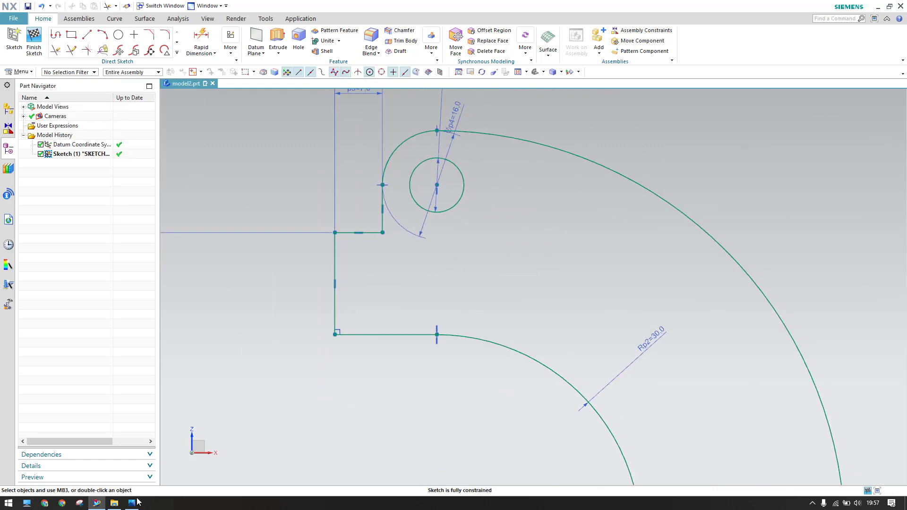
left_click(135, 502)
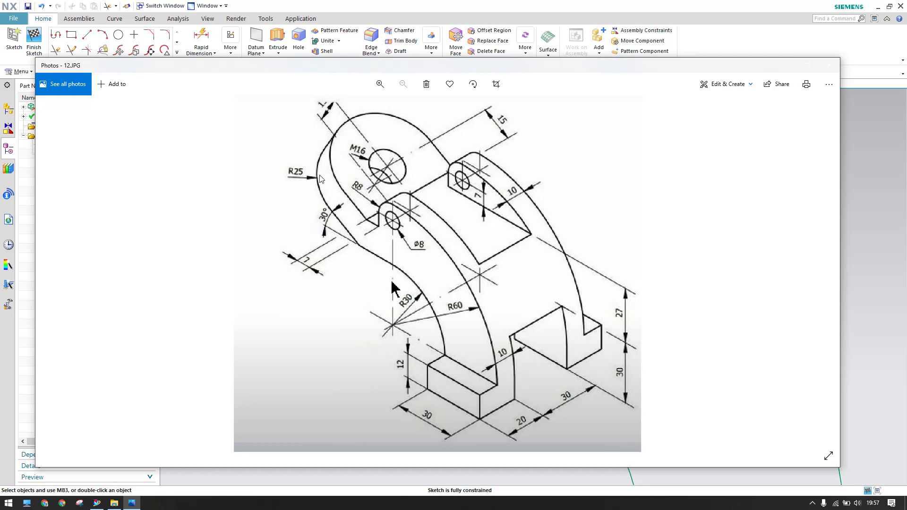
left_click(793, 64)
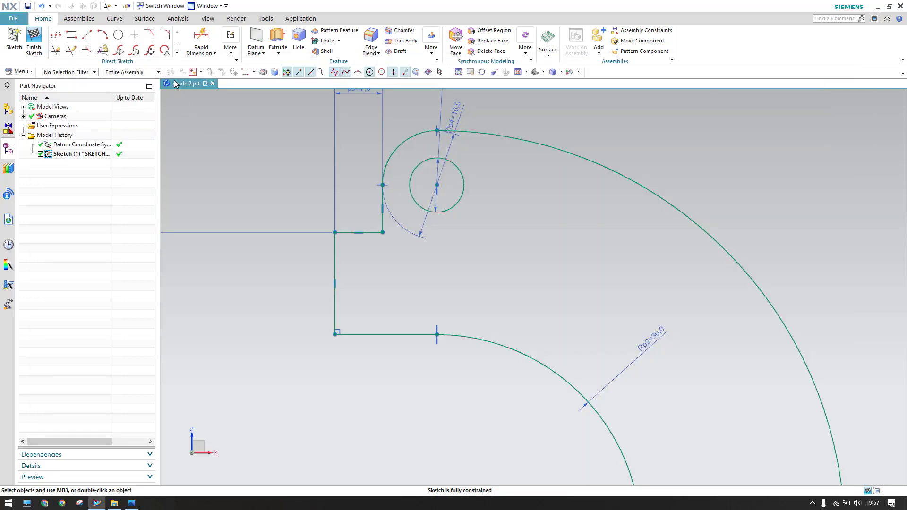
- Draw two slanted lines running up and left from the profile's corners
left_click(88, 35)
scroll(548, 278, "down", 4)
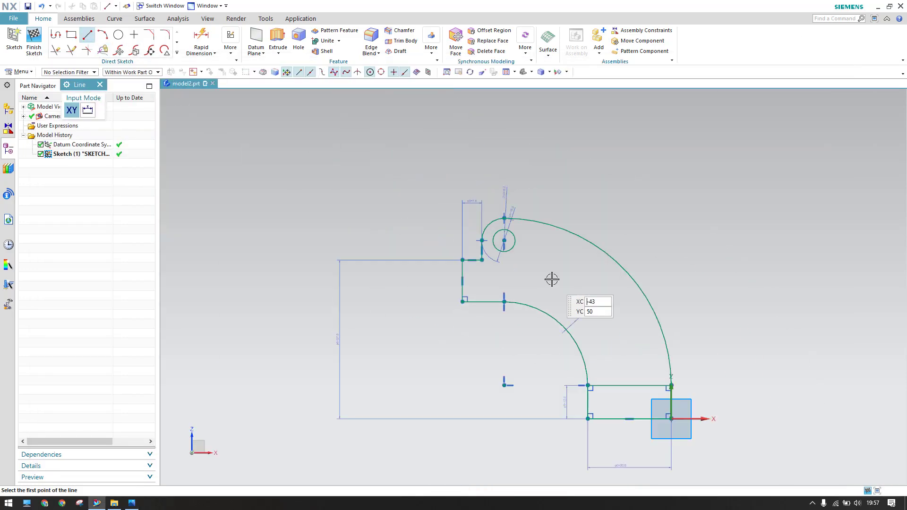
left_click(461, 298)
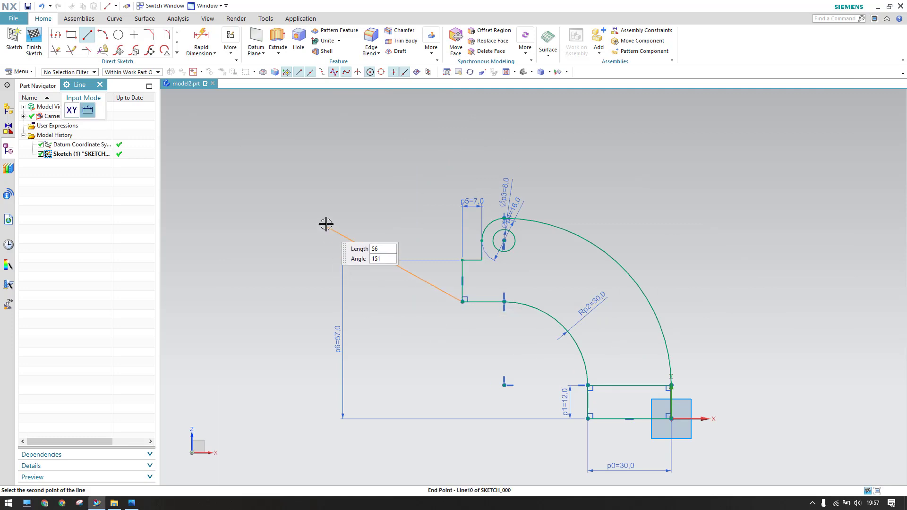
left_click(301, 232)
left_click(463, 260)
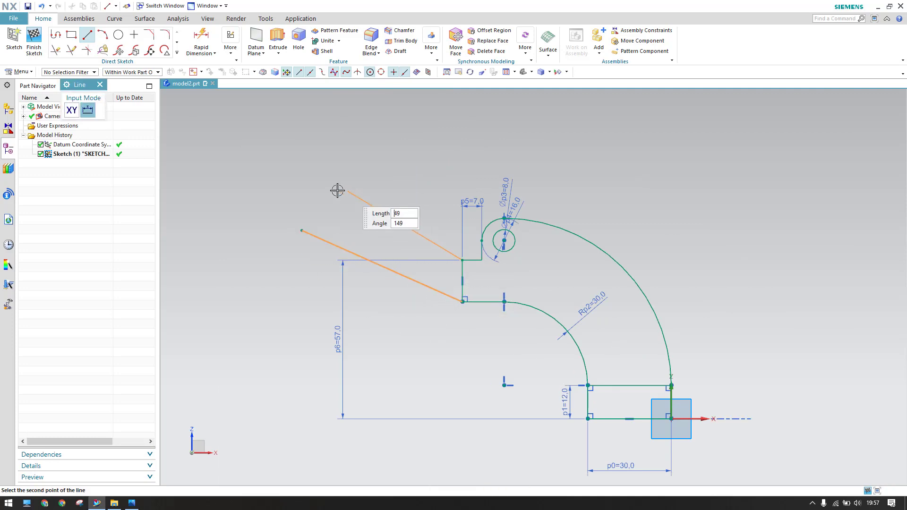
left_click(325, 199)
key("Escape")
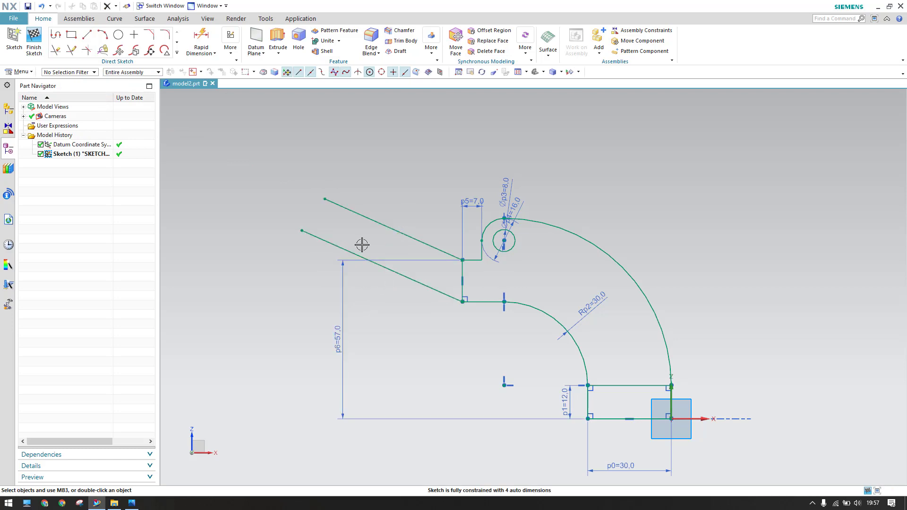
- Apply a Parallel constraint between the two slanted lines
key("c")
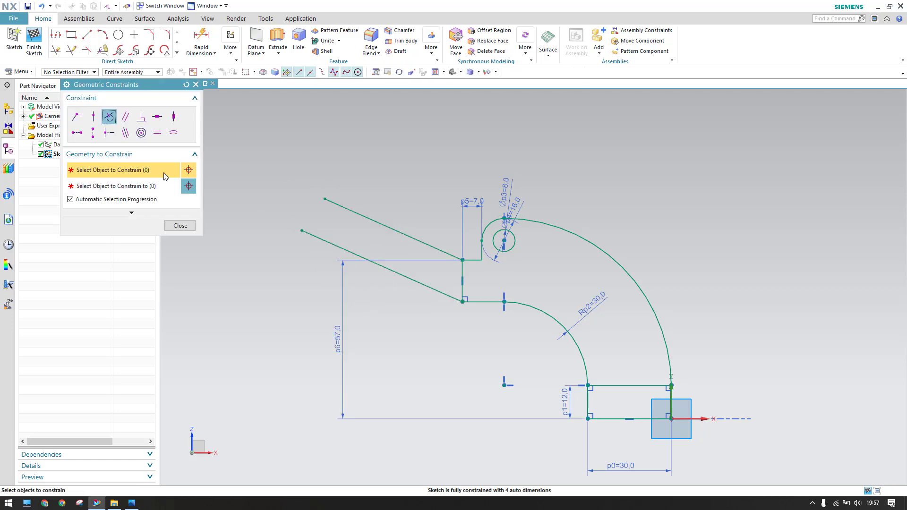
left_click(129, 117)
left_click(313, 236)
left_click(345, 207)
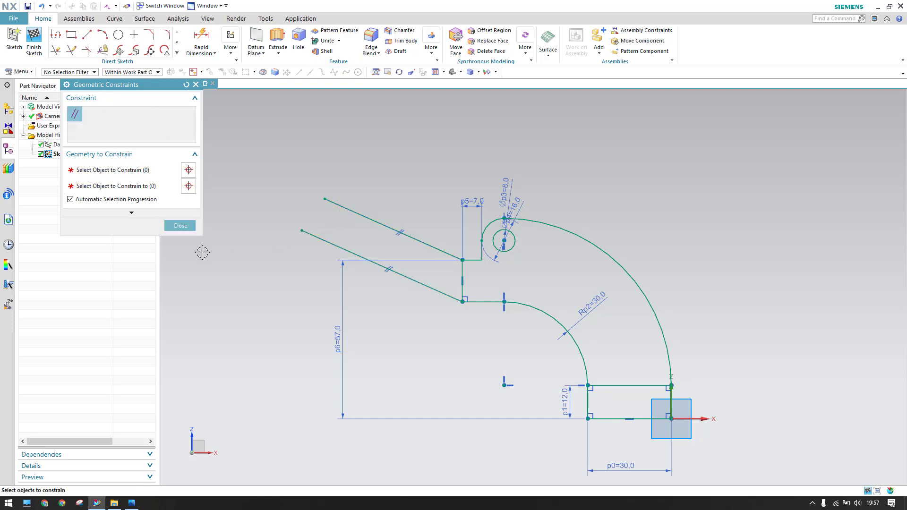
left_click(184, 225)
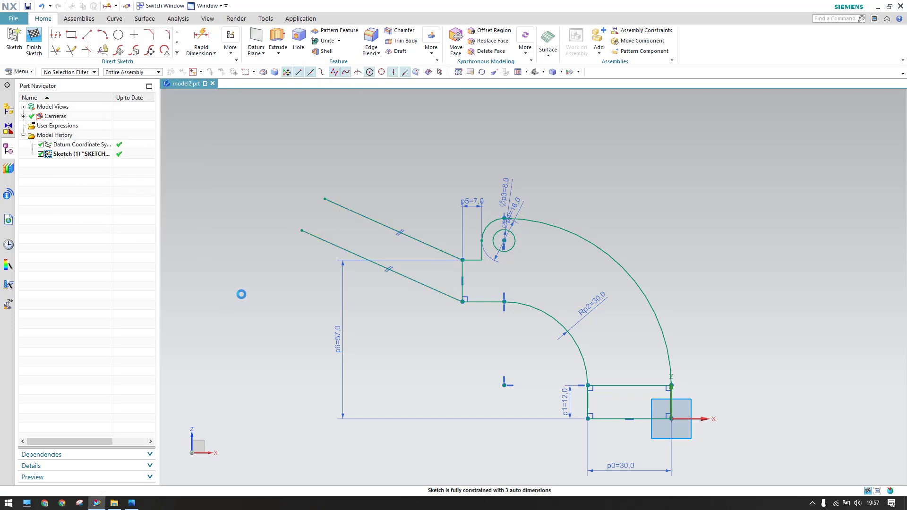
- Fix the lower slanted line at 30° to the horizontal and extend both slanted lines up-left
key("d")
left_click(327, 241)
left_click(397, 302)
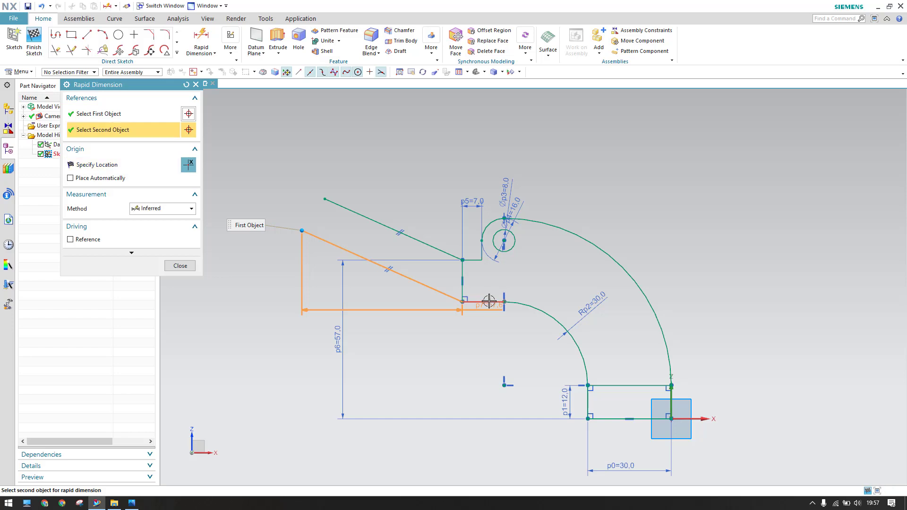
left_click(292, 279)
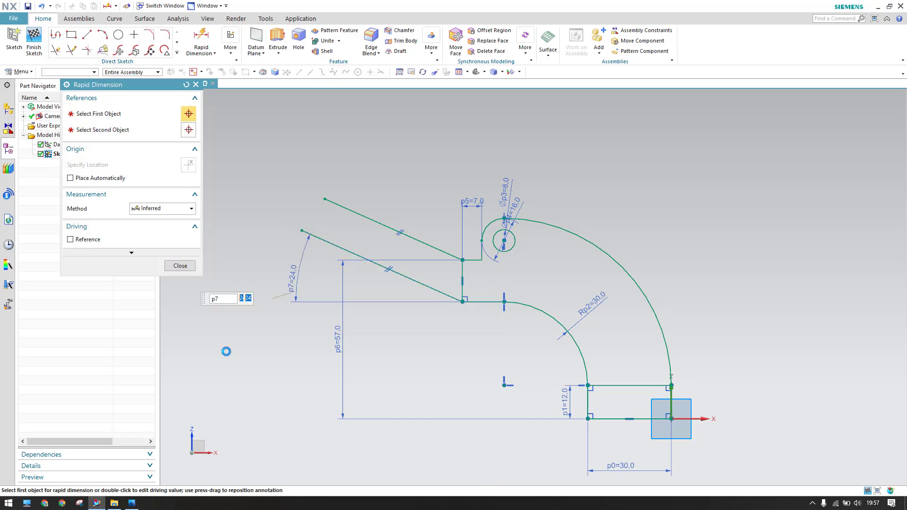
left_click(180, 266)
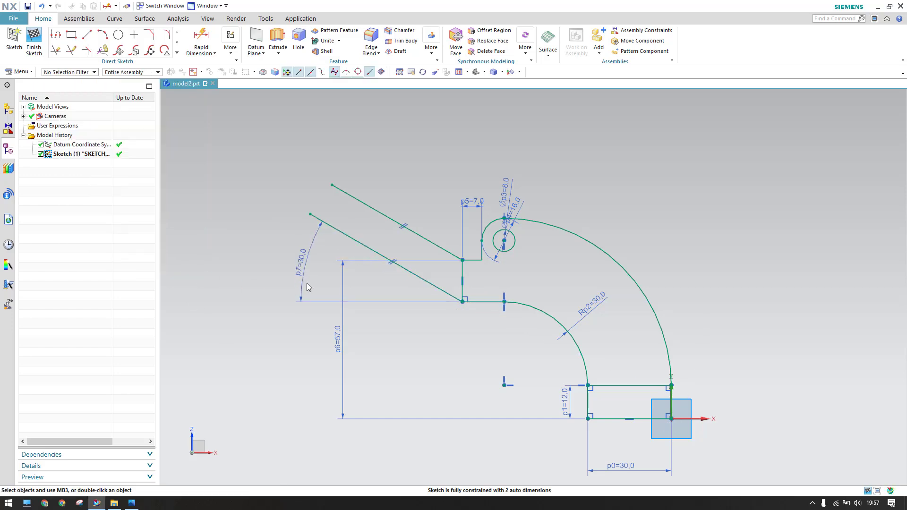
left_click_drag(331, 184, 293, 162)
left_click_drag(308, 214, 267, 189)
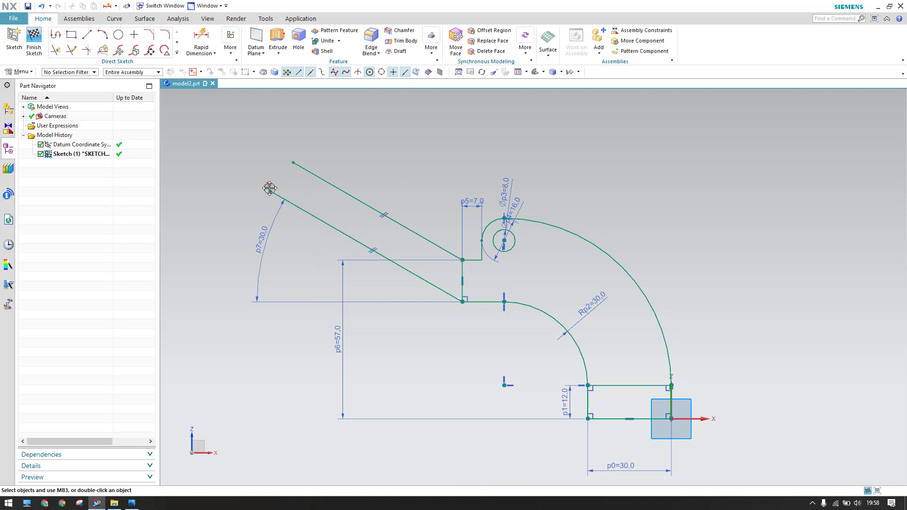
- Join the slanted lines' upper-left ends with a short line and pull that end further up-left
left_click(88, 35)
left_click(266, 189)
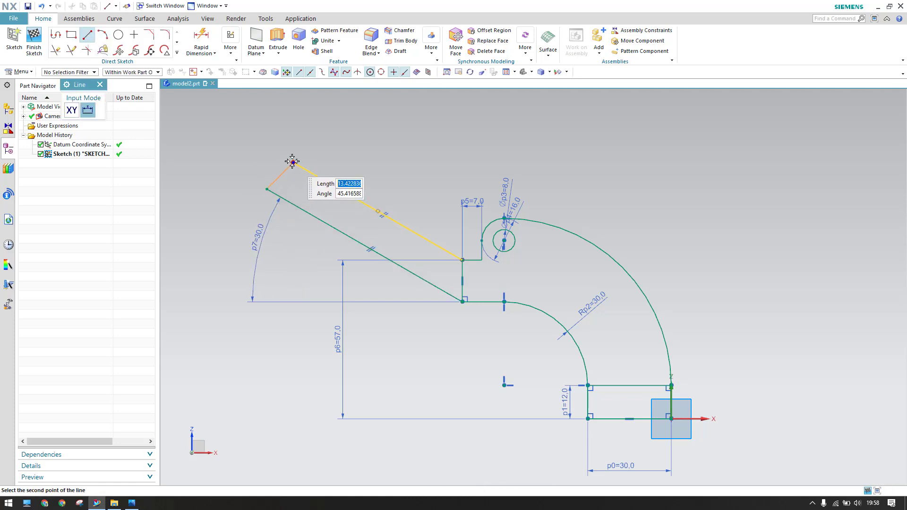
left_click(293, 162)
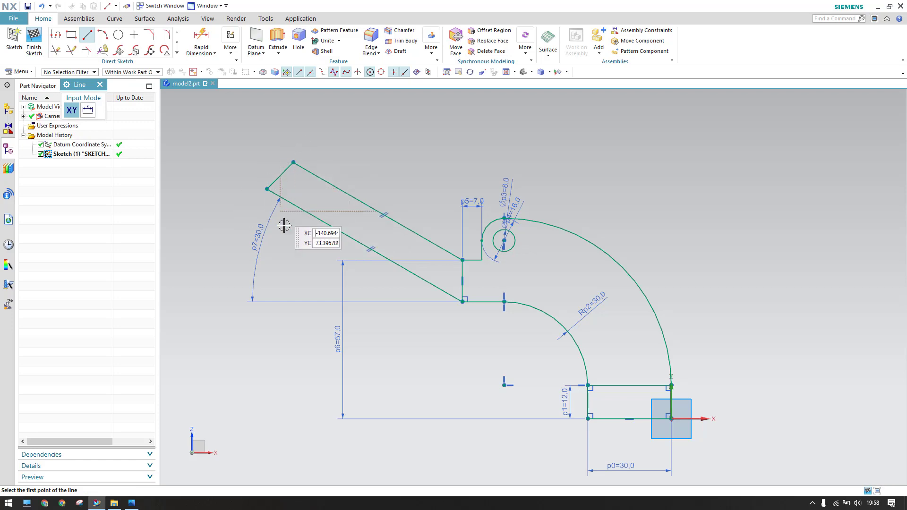
key("Escape")
mouse_move(291, 183)
left_mouse_down()
mouse_move(265, 179)
mouse_move(322, 205)
mouse_move(260, 166)
left_mouse_up()
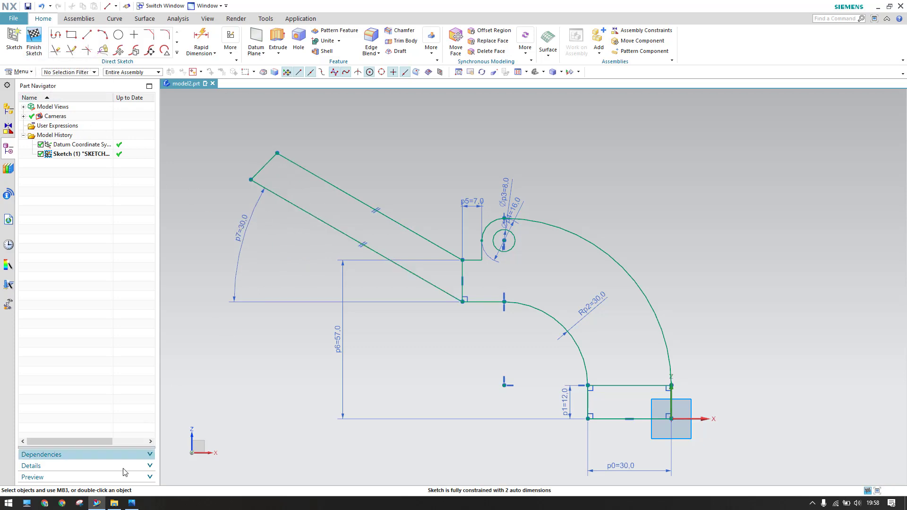
- Compare with the reference drawing and finish the sketch
left_click(128, 504)
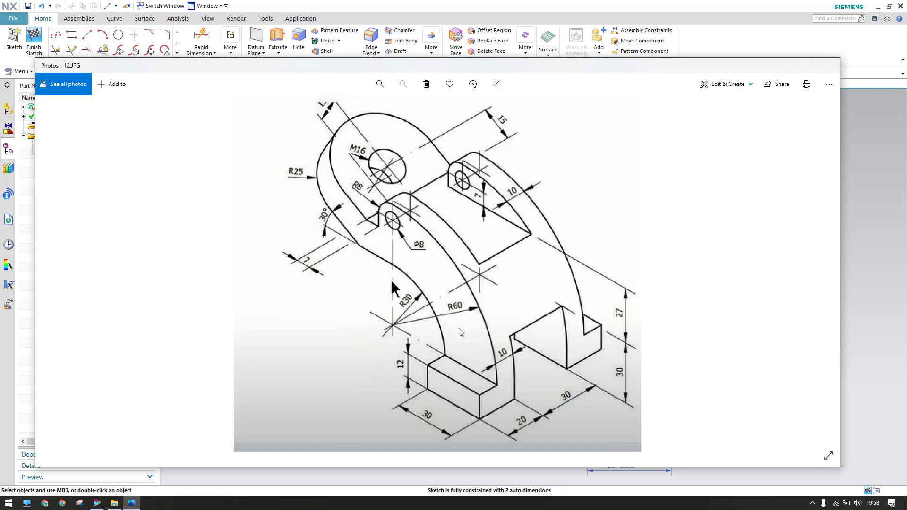
left_click(674, 55)
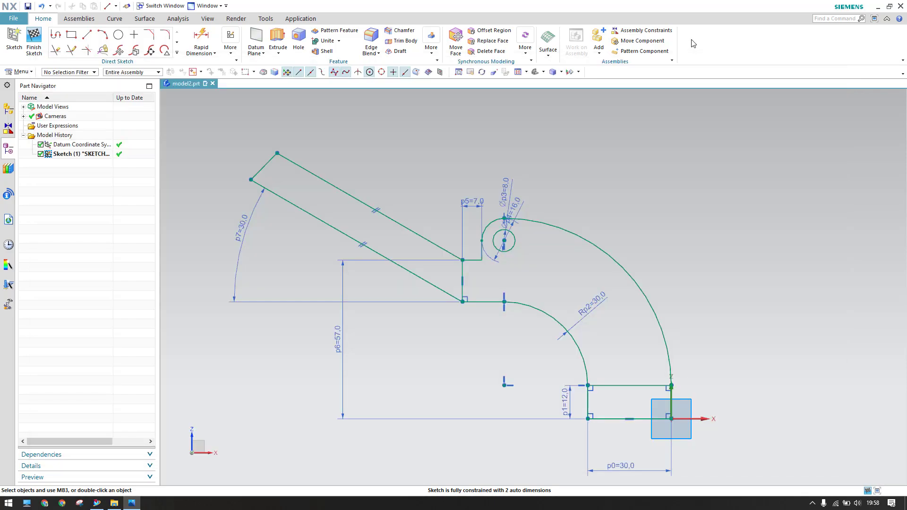
left_click(34, 41)
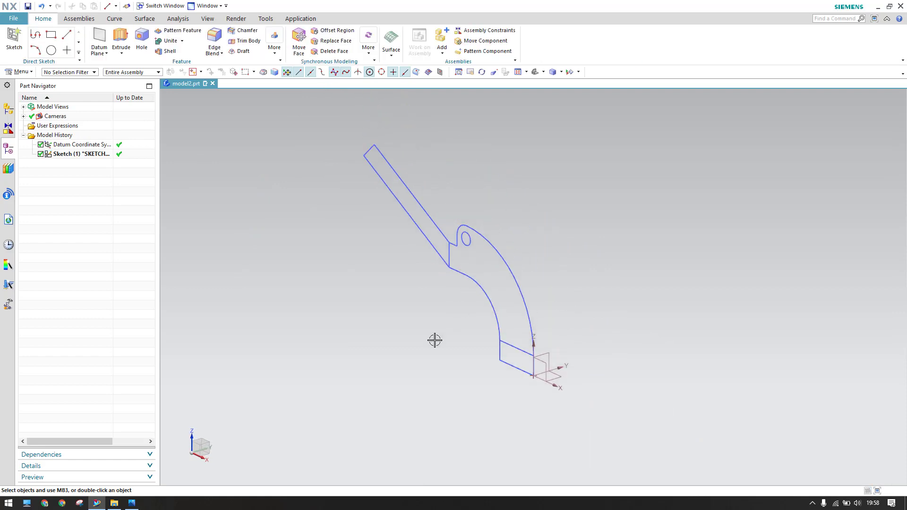
- Start an Extrude using the Single Curve rule and select the profile's short vertical line
left_click(121, 40)
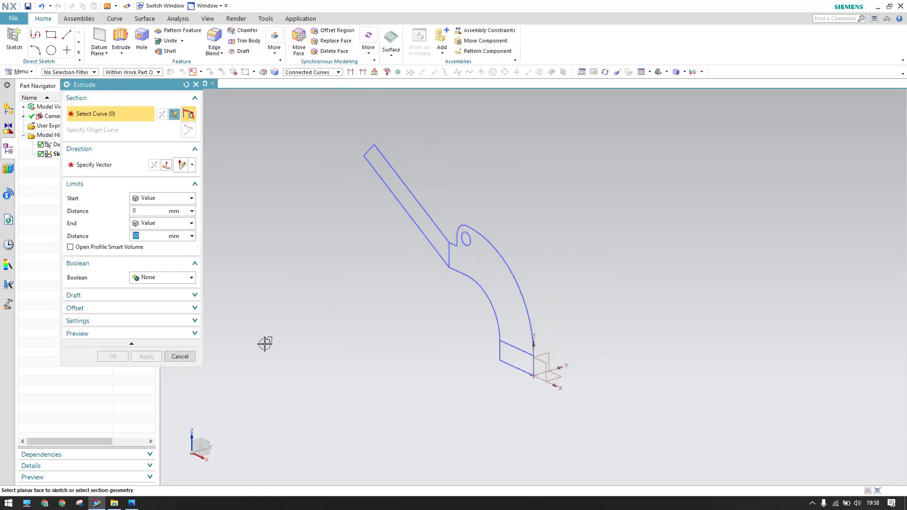
left_click(135, 504)
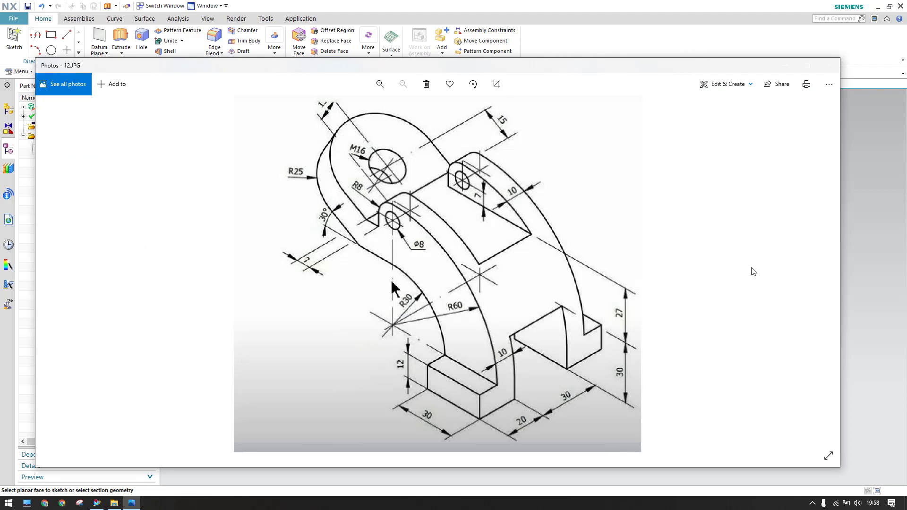
left_click(785, 65)
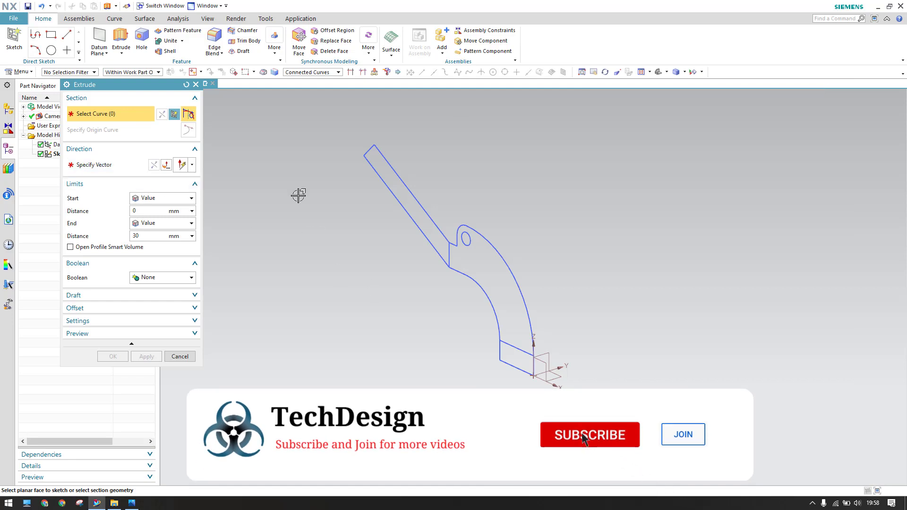
left_click(314, 73)
left_click(314, 89)
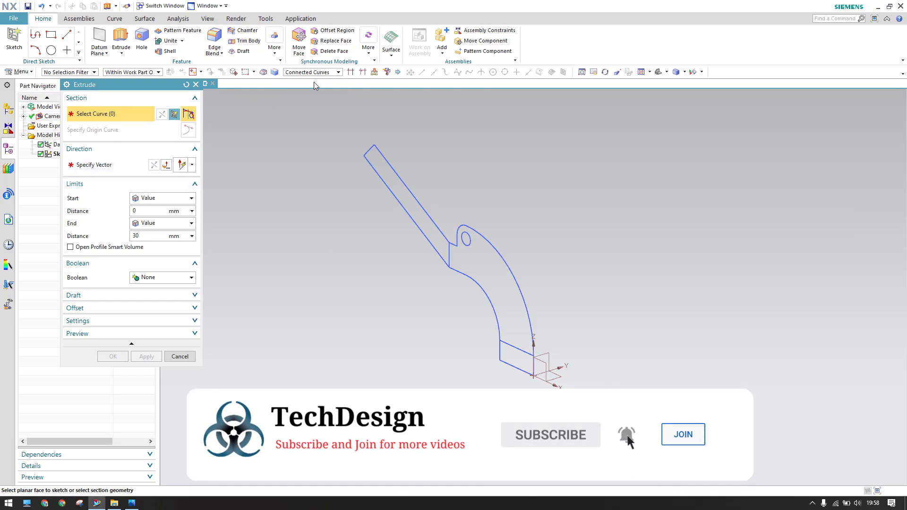
scroll(413, 249, "up", 3)
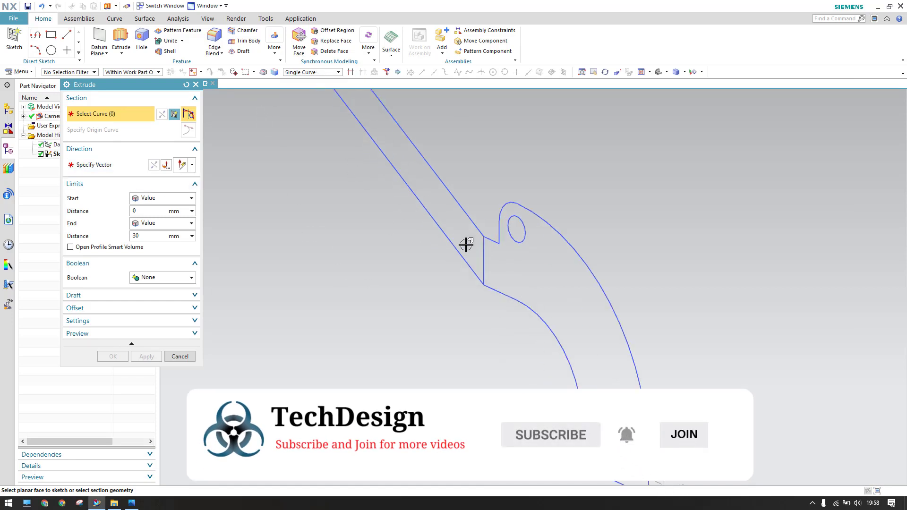
left_click(482, 251)
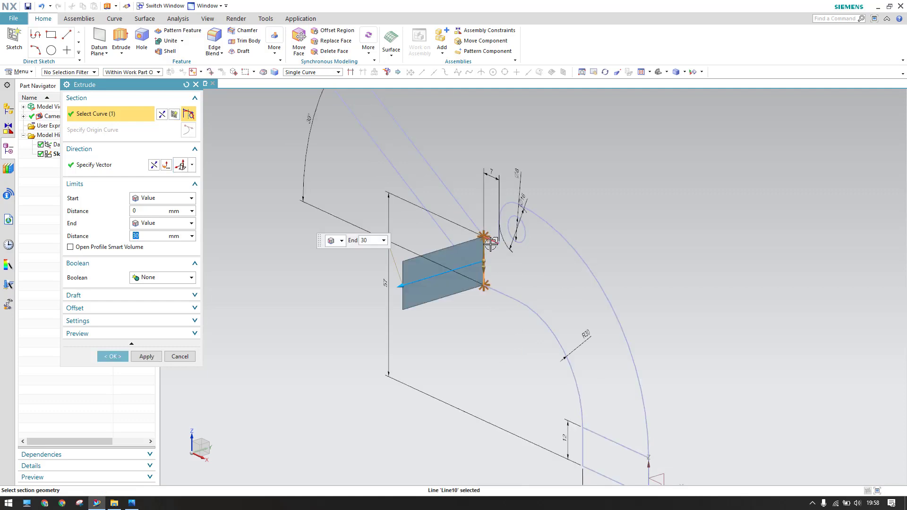
- Select the top lines, outer arc, bottom lines, inner arc and upper-corner line for the extrude
left_click(501, 219)
left_click(502, 209)
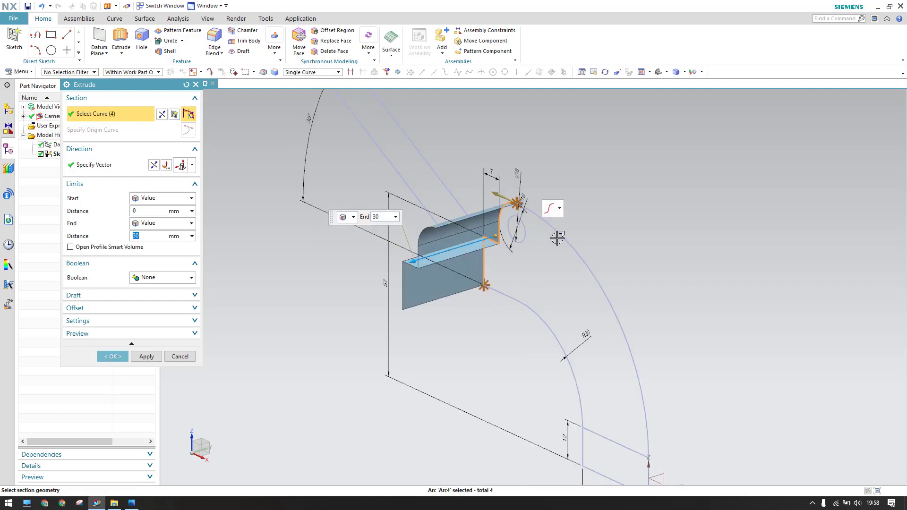
left_click(557, 241)
scroll(557, 242, "down", 1)
scroll(617, 397, "up", 3)
left_click(617, 397)
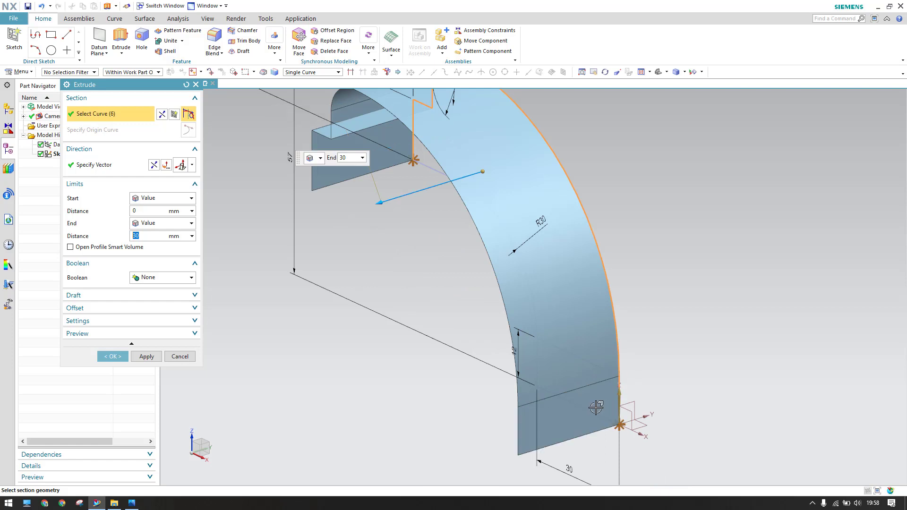
left_click(556, 394)
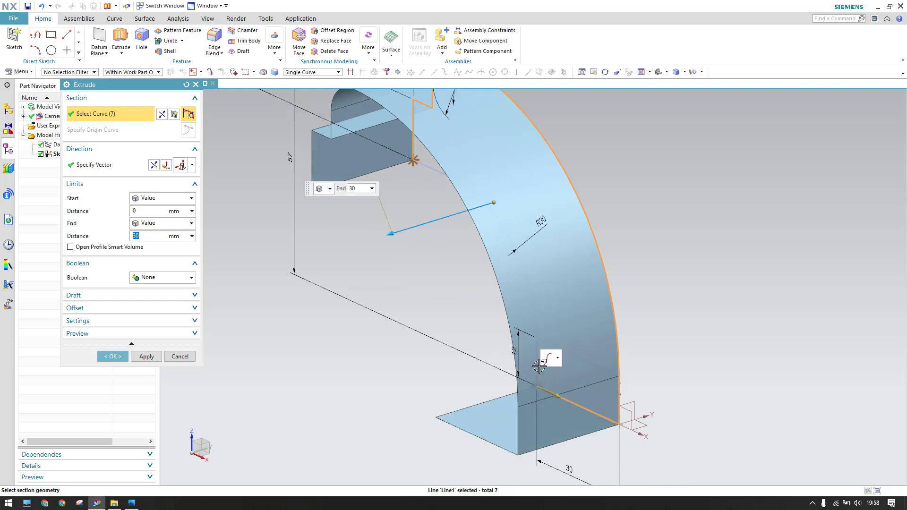
left_click(537, 368)
left_click(535, 307)
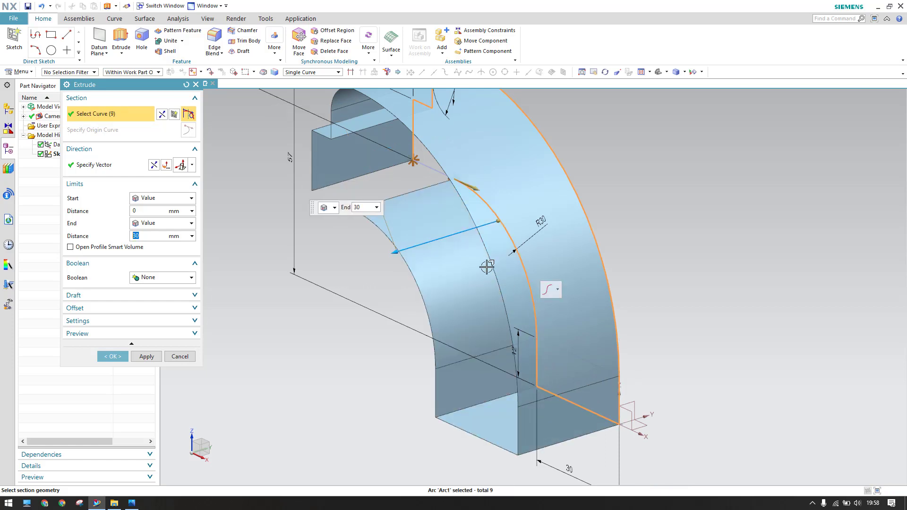
left_click(430, 171)
- Extrude the ten-curve bracket profile symmetrically with a 35 mm Symmetric Value distance
left_click(153, 203)
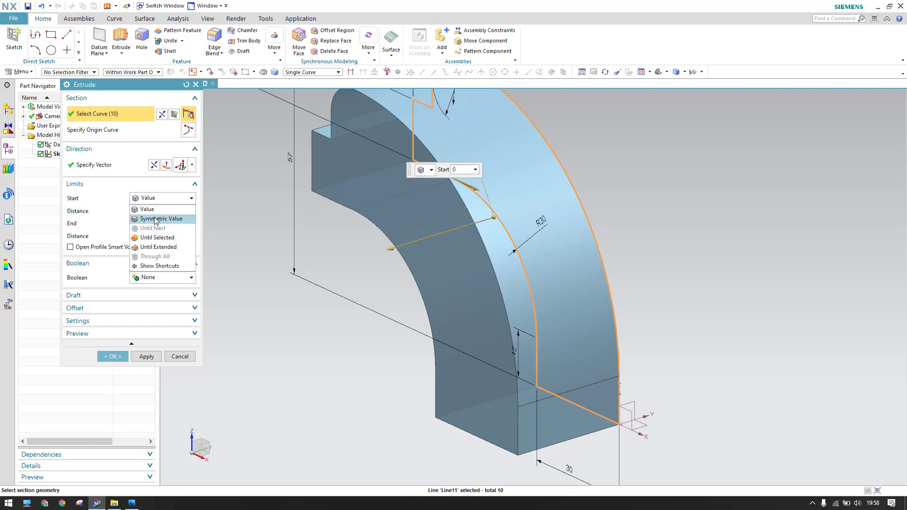
left_click(151, 215)
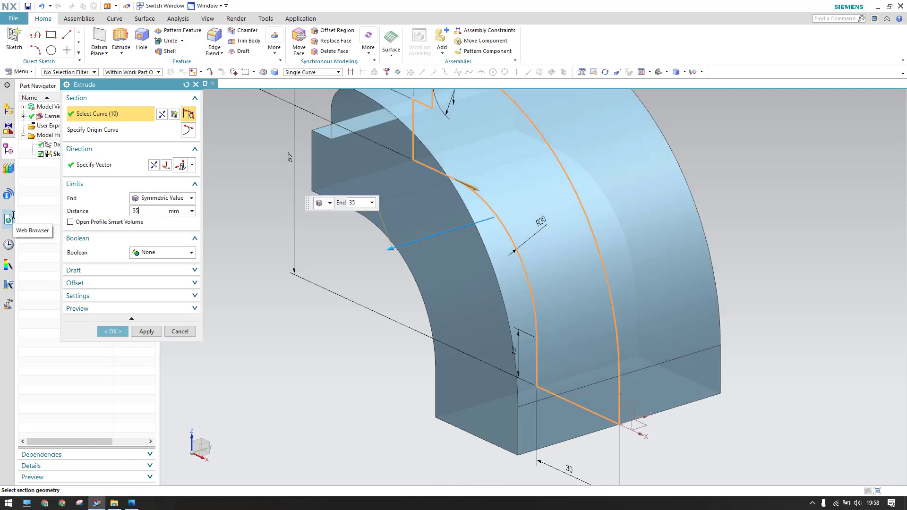
key("Return")
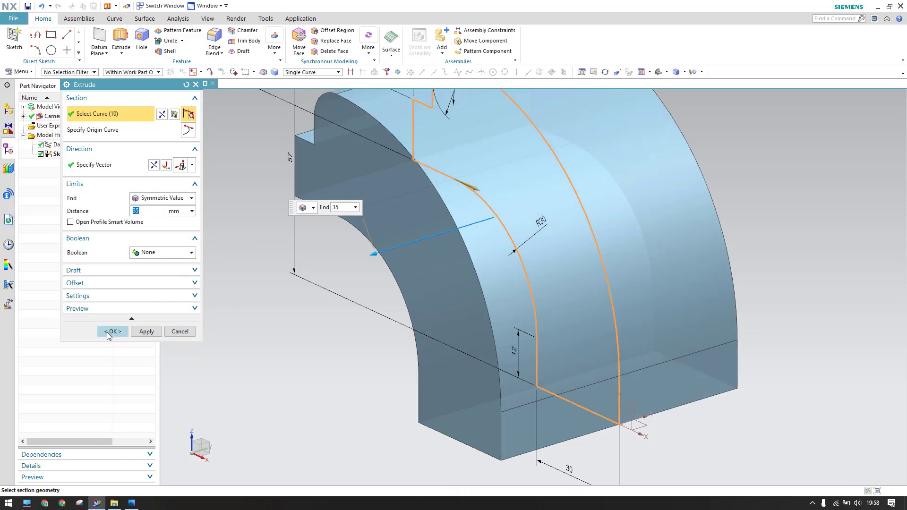